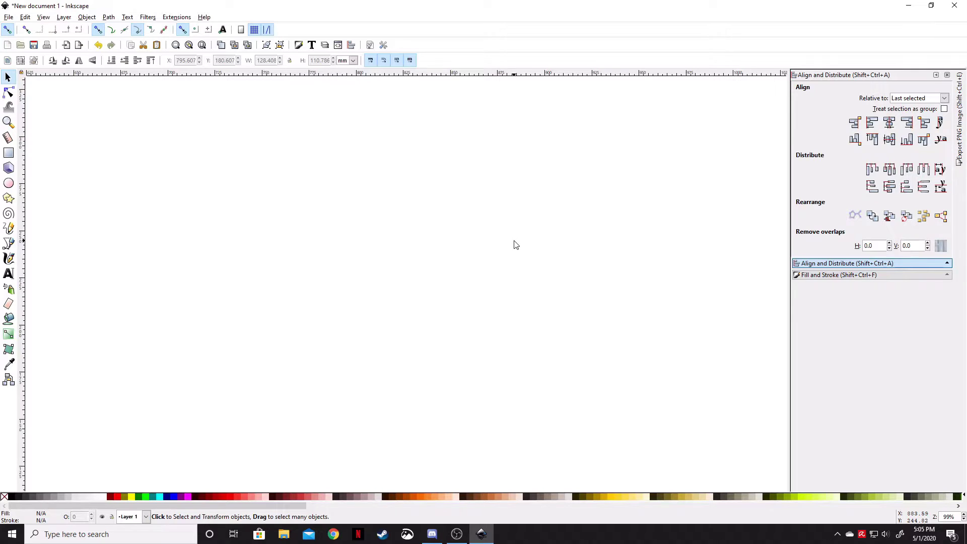
Open the document's page settings as a floating window, then close it
left_click(10, 18)
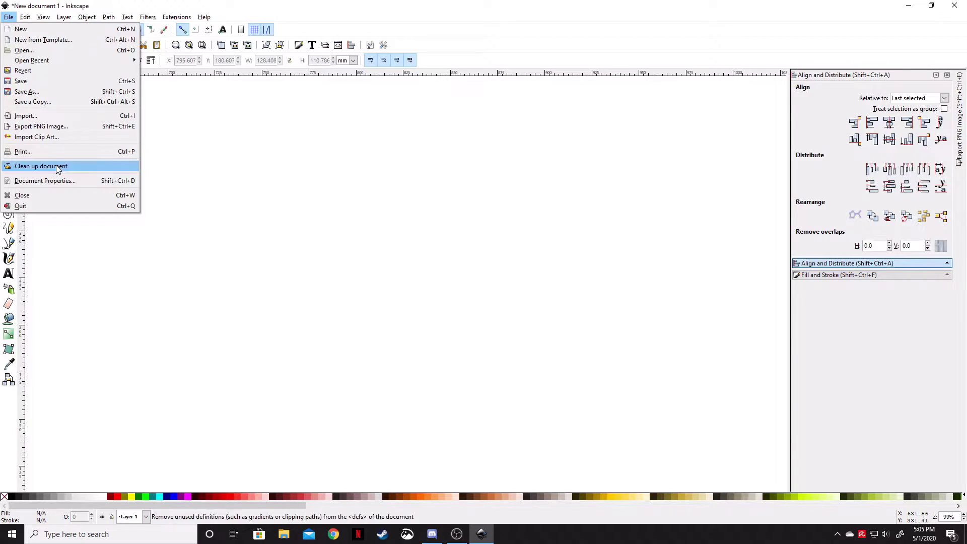
left_click(61, 180)
left_click_drag(838, 98, 643, 85)
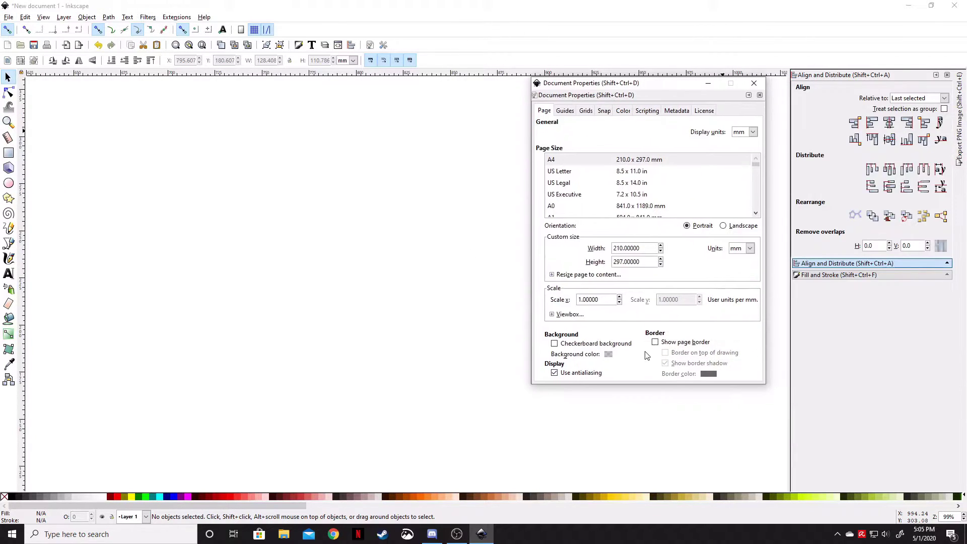
left_click(754, 83)
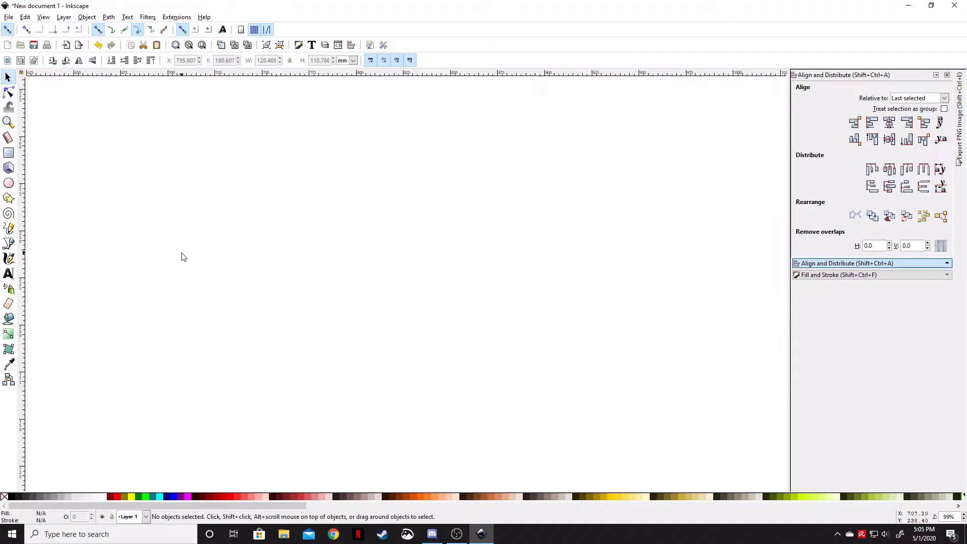
Set the canvas zoom to actual 1:1 size
left_click(43, 18)
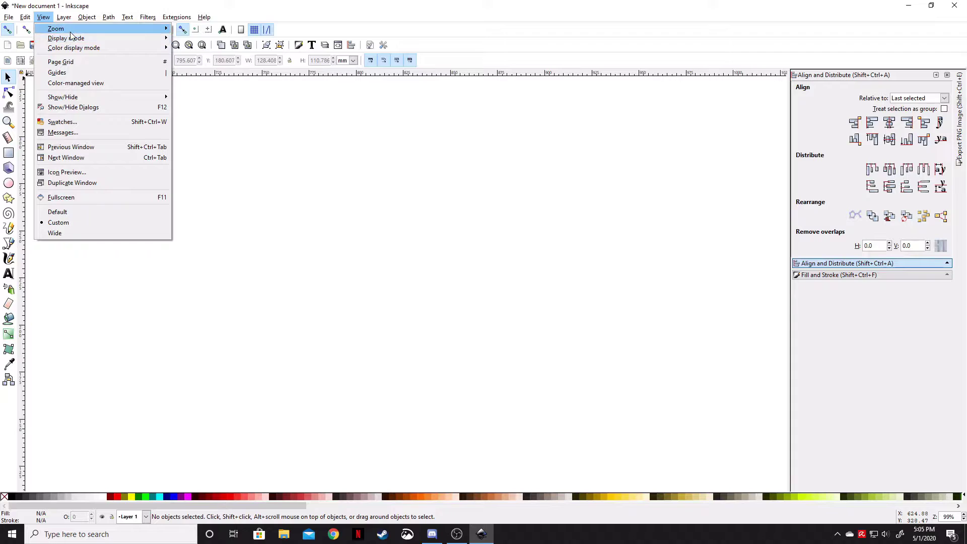
mouse_move(71, 32)
left_click(204, 55)
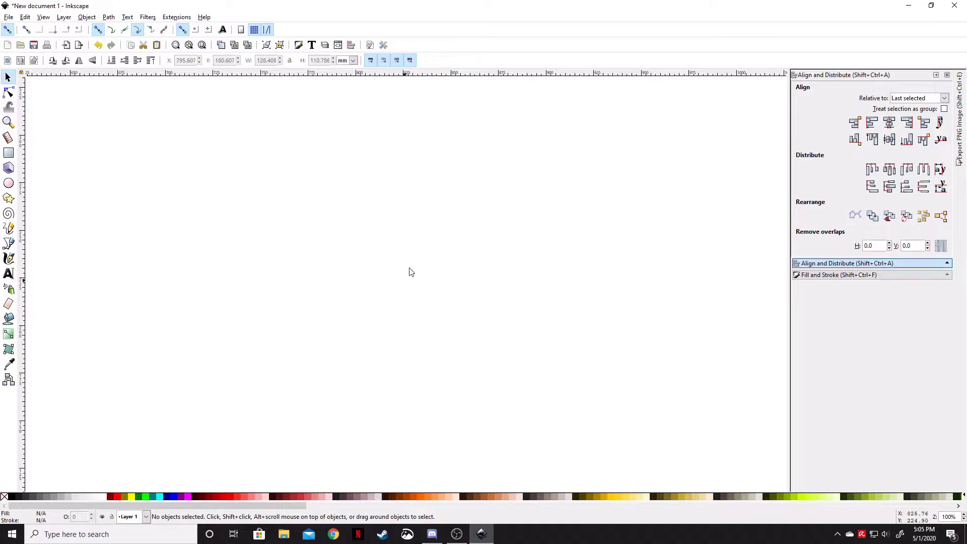
Import the PATTERN_o picture from Pictures by dragging it onto the Inkscape canvas
left_click(285, 534)
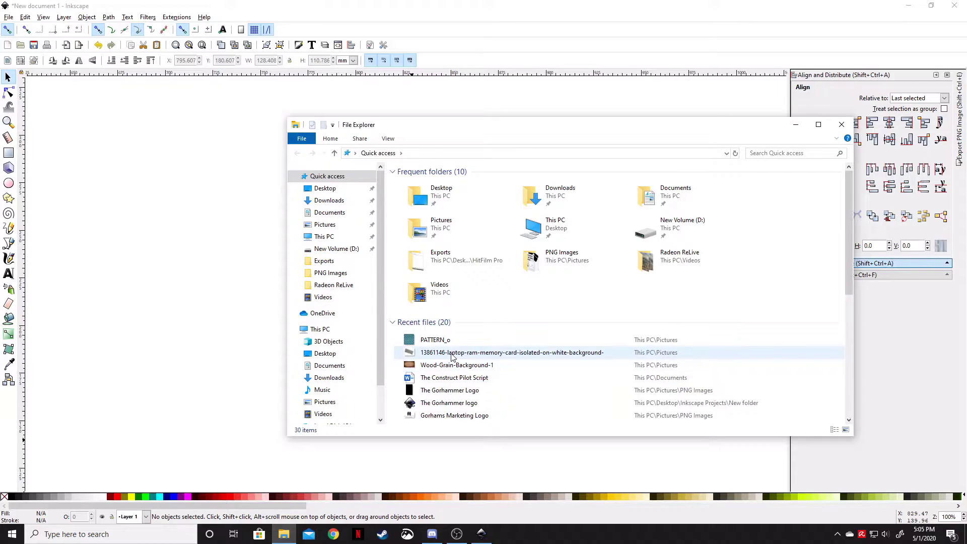
left_click(324, 225)
left_click(431, 277)
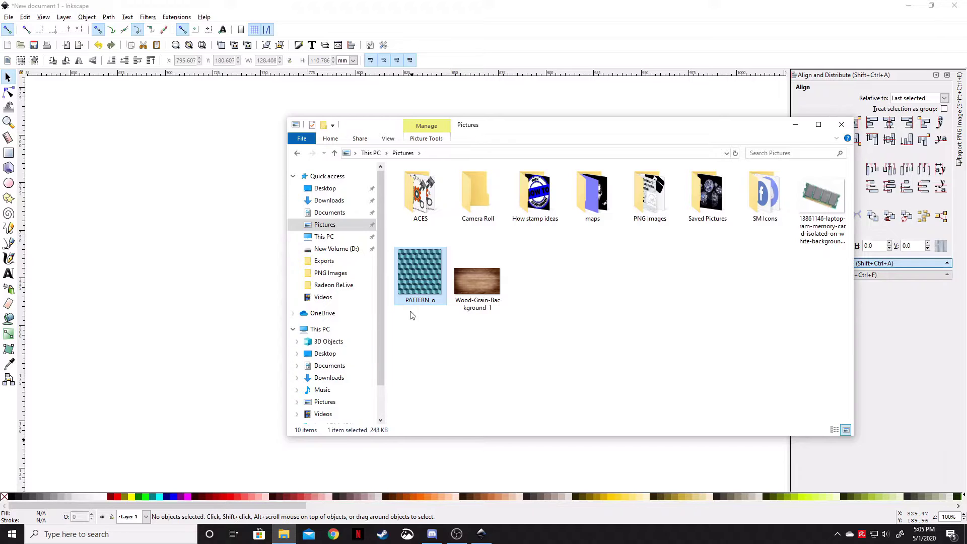
left_click_drag(412, 302, 228, 310)
left_click(538, 333)
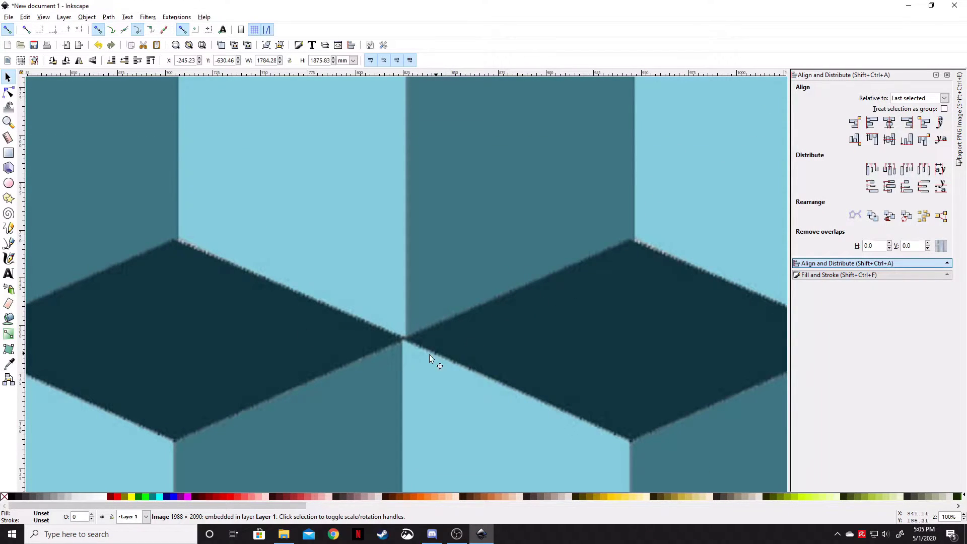
Zoom the canvas so the entire 1784 × 1876 mm PATTERN_o image fits in view
scroll(449, 315, "down", 9, "ctrl")
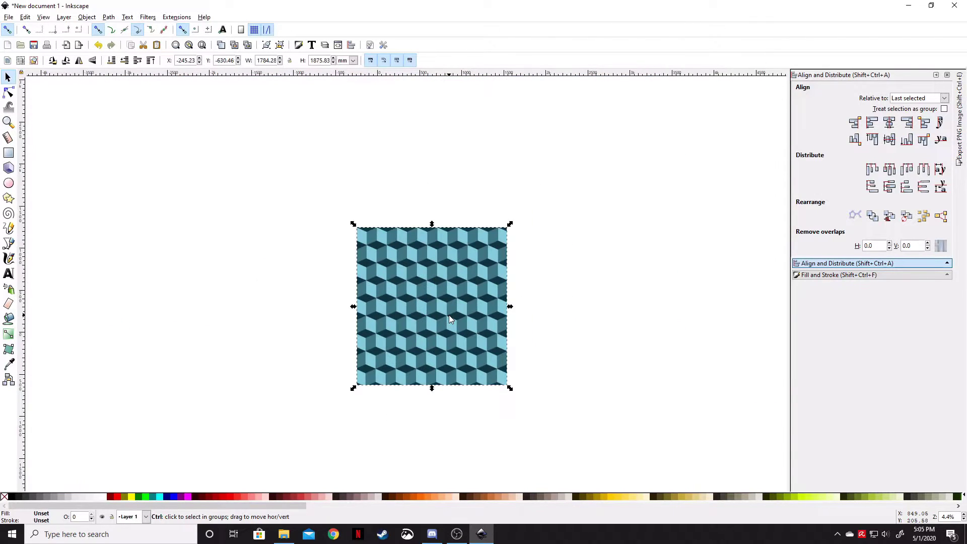
scroll(449, 315, "up", 1)
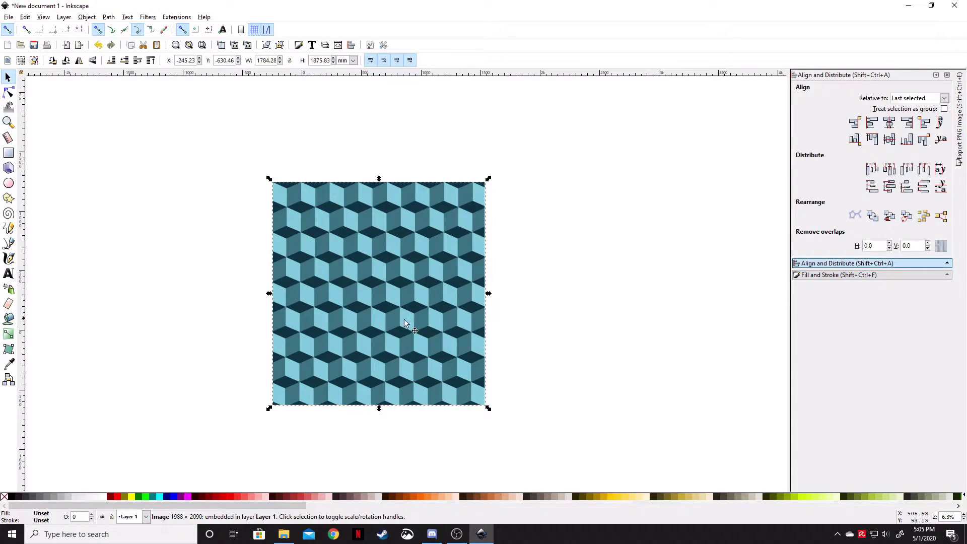
Trace the pattern image with Trace Bitmap using Colors and 4 scans
left_click(108, 17)
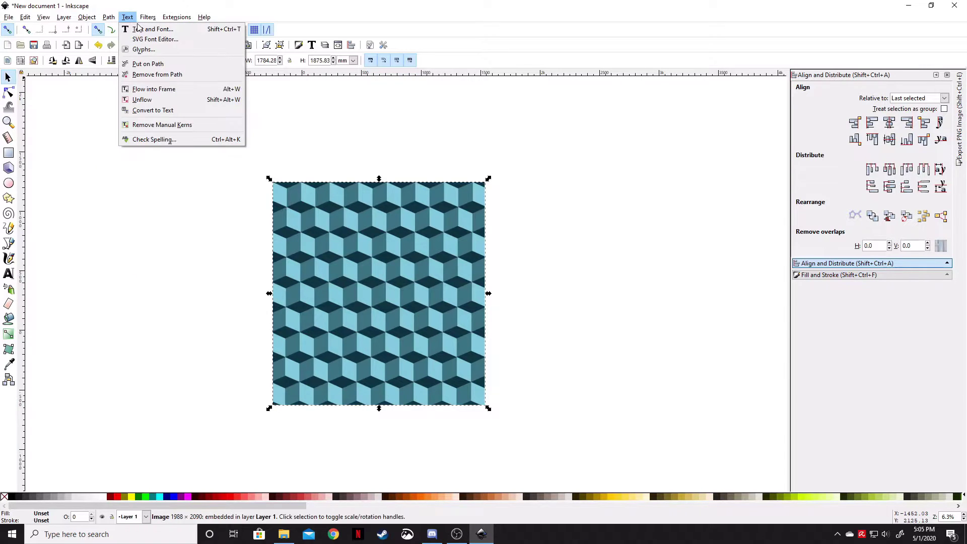
left_click(133, 51)
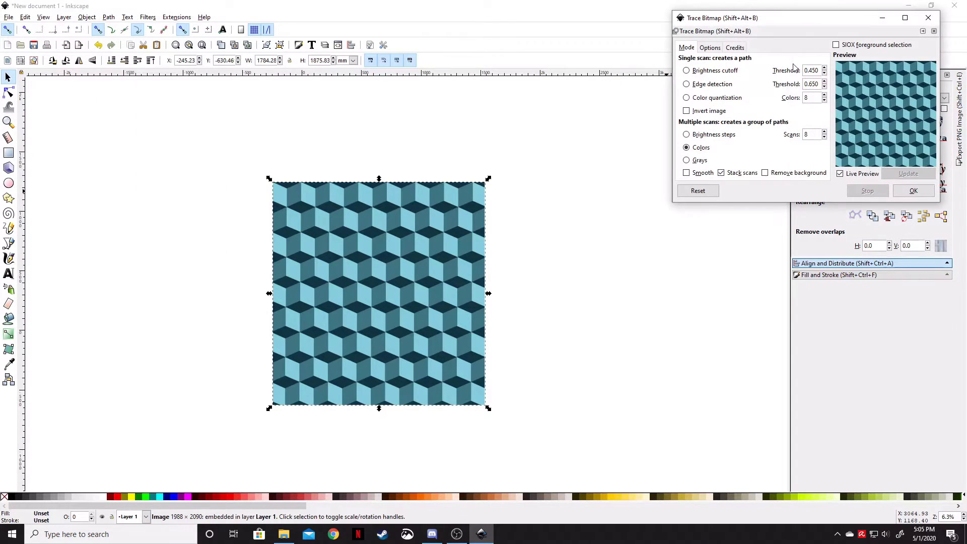
left_click_drag(806, 23, 656, 179)
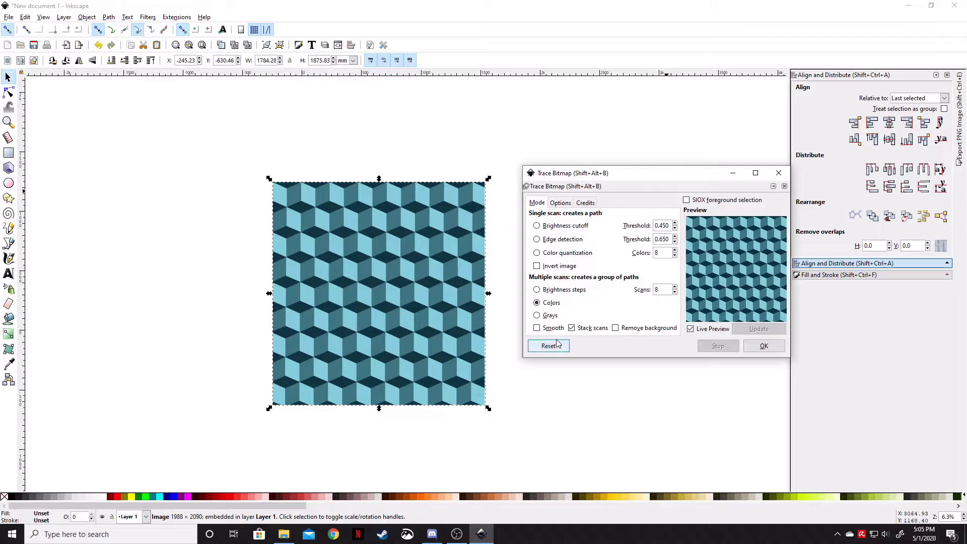
left_click(674, 292)
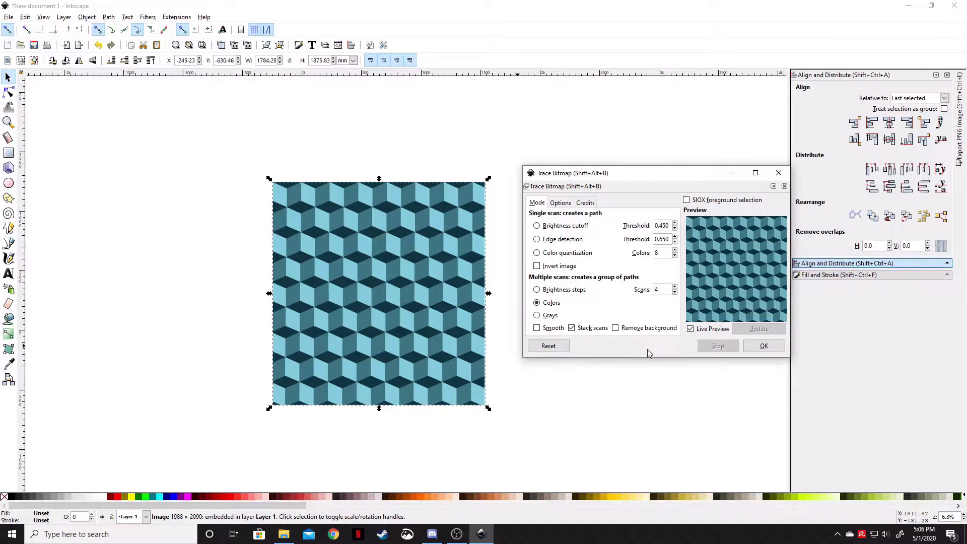
left_click(771, 349)
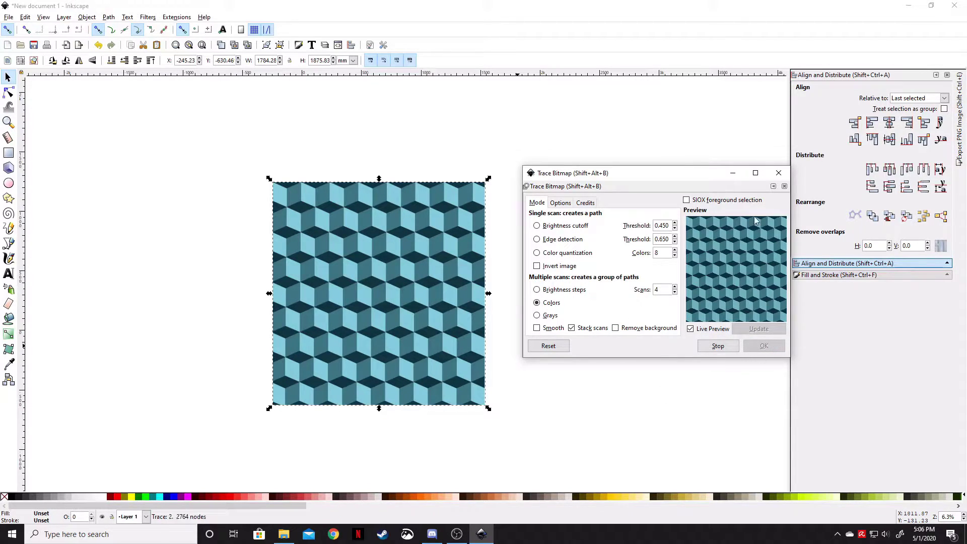
left_click(779, 172)
Move the traced copy aside, delete the original bitmap, and centre the trace
left_click_drag(379, 309, 644, 292)
left_click(423, 324)
key("Delete")
left_click_drag(662, 311, 515, 279)
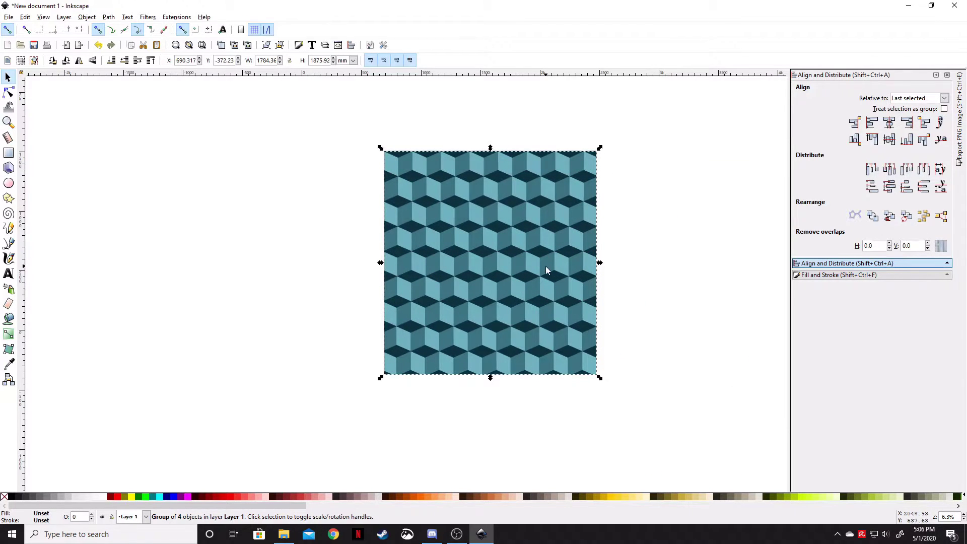
Scale the traced group to about 9% (101.2 × 106.4 mm) and zoom in
left_click_drag(599, 377, 506, 280)
scroll(490, 262, "up", 9)
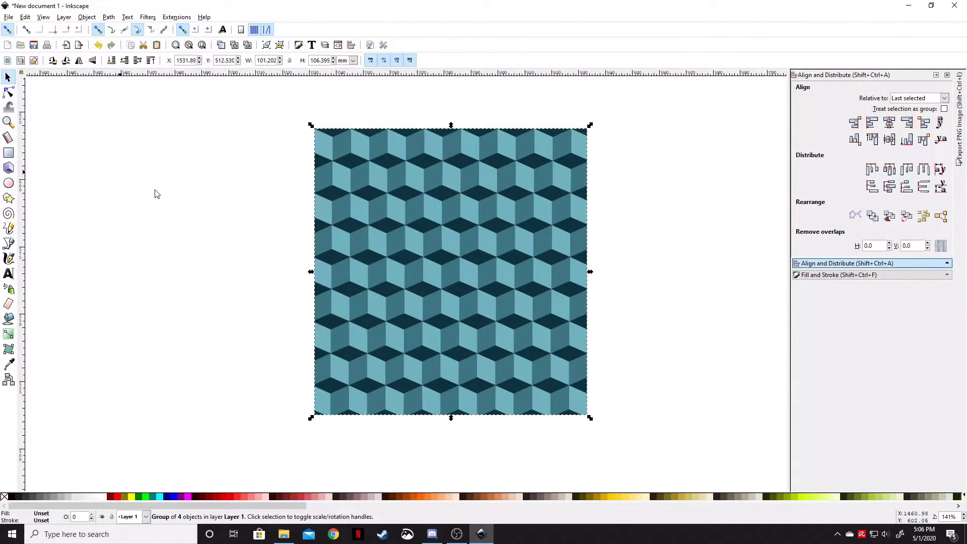
Write a letter 'M' text object to the left of the cube tile
left_click(8, 274)
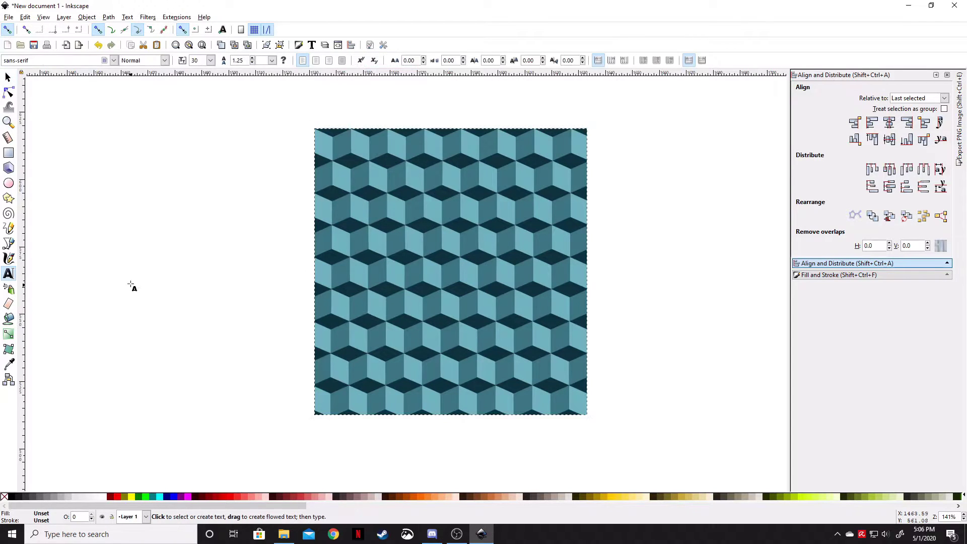
left_click(178, 260)
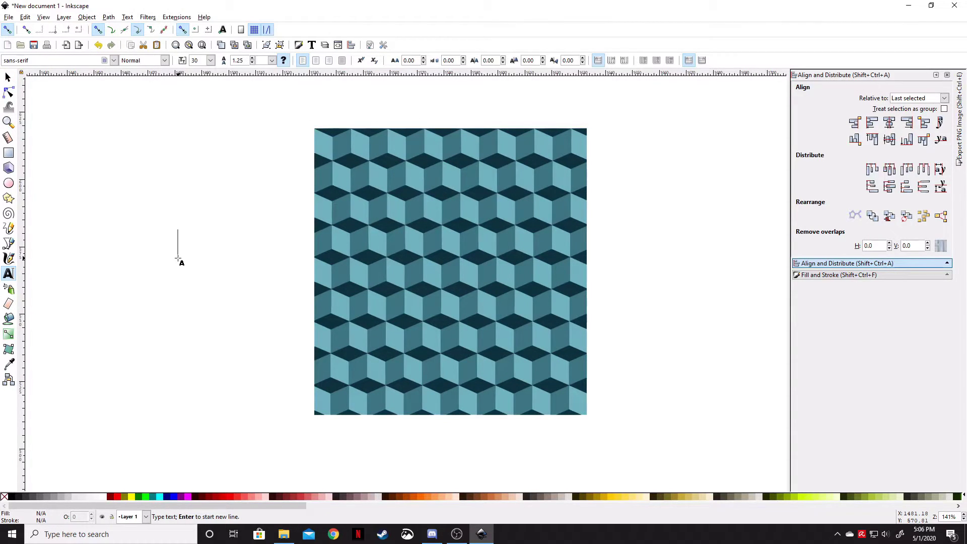
type("M")
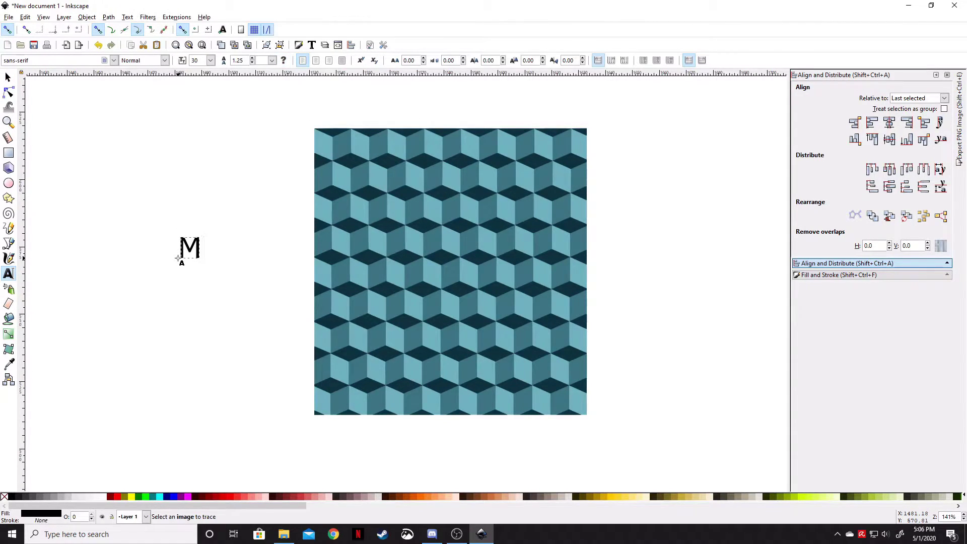
left_click(7, 77)
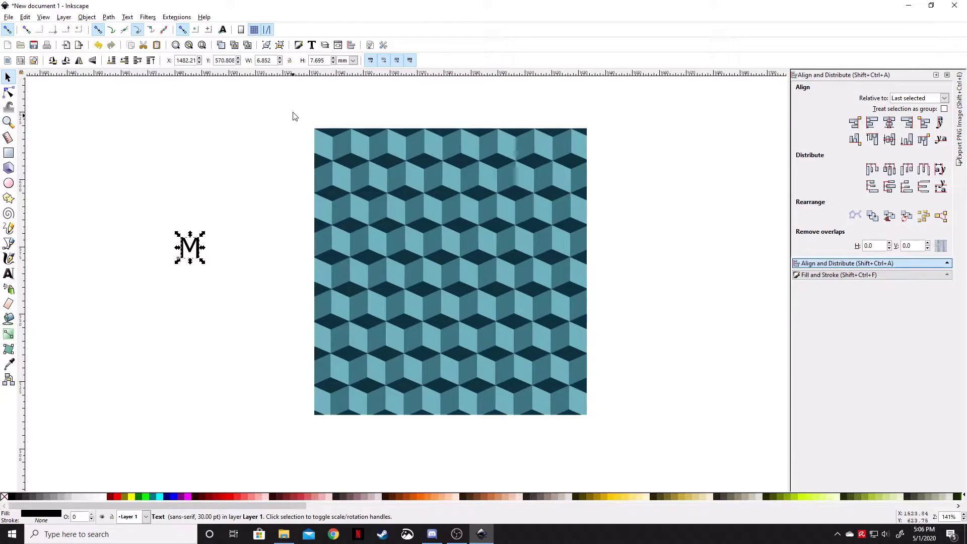
Apply the BolsterBold font to the M through the Text and Font dialog
left_click(312, 45)
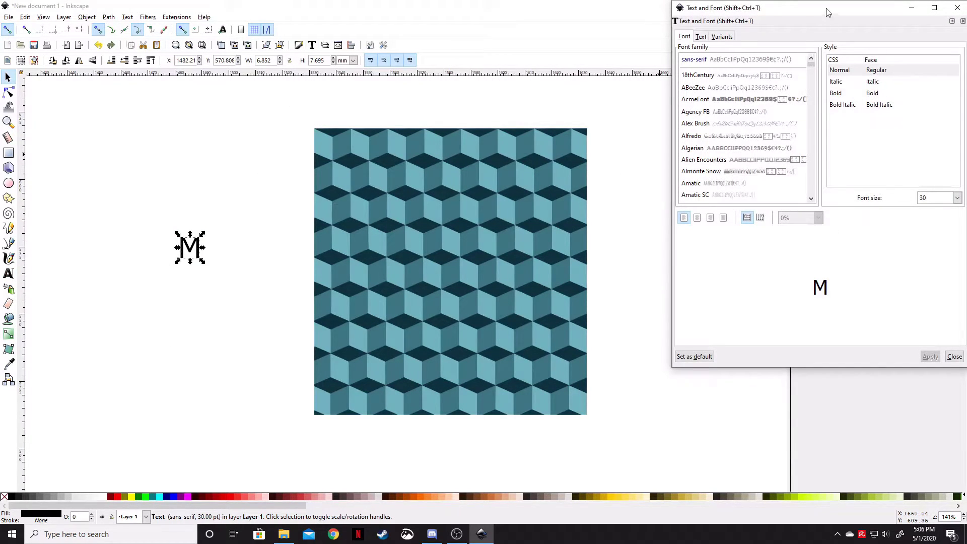
left_click_drag(824, 8, 792, 47)
left_click(676, 199)
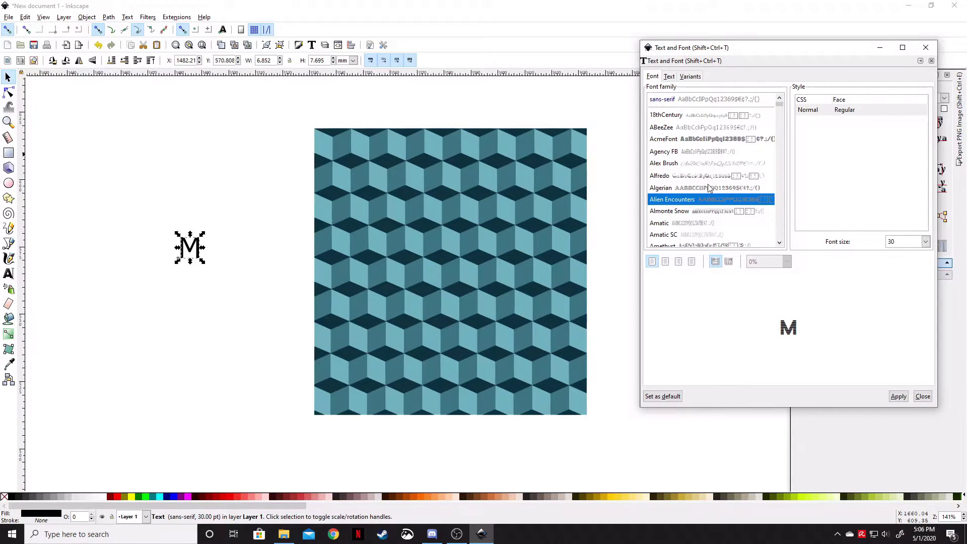
type("bol")
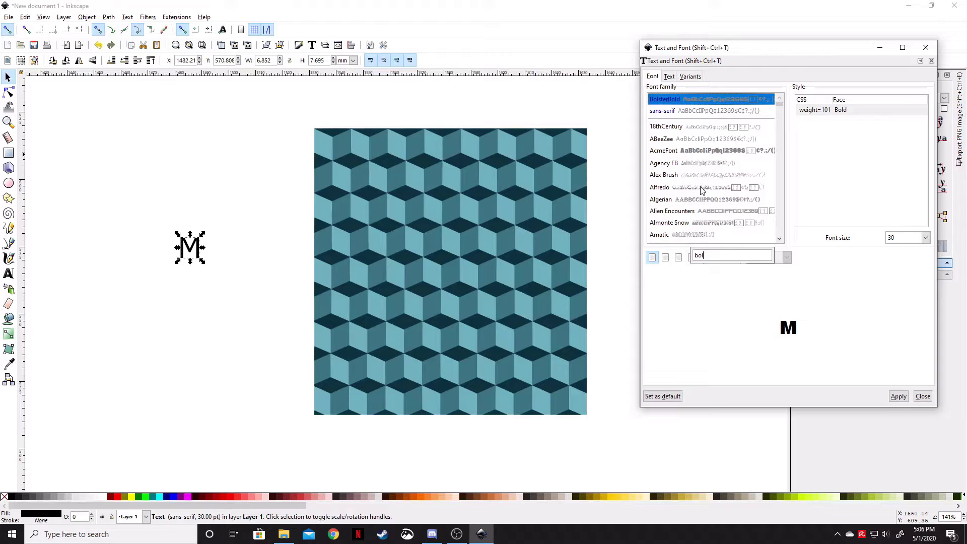
left_click(701, 188)
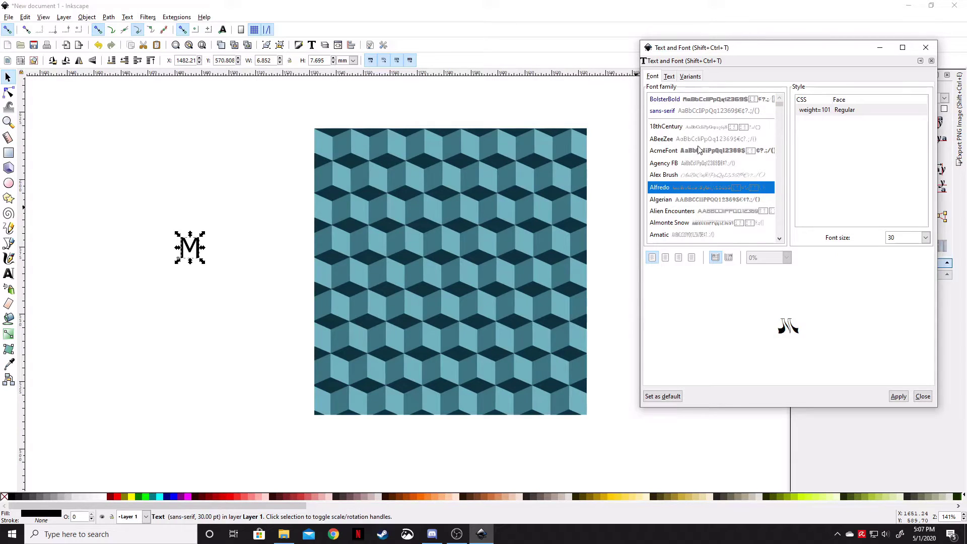
left_click(685, 101)
left_click(898, 396)
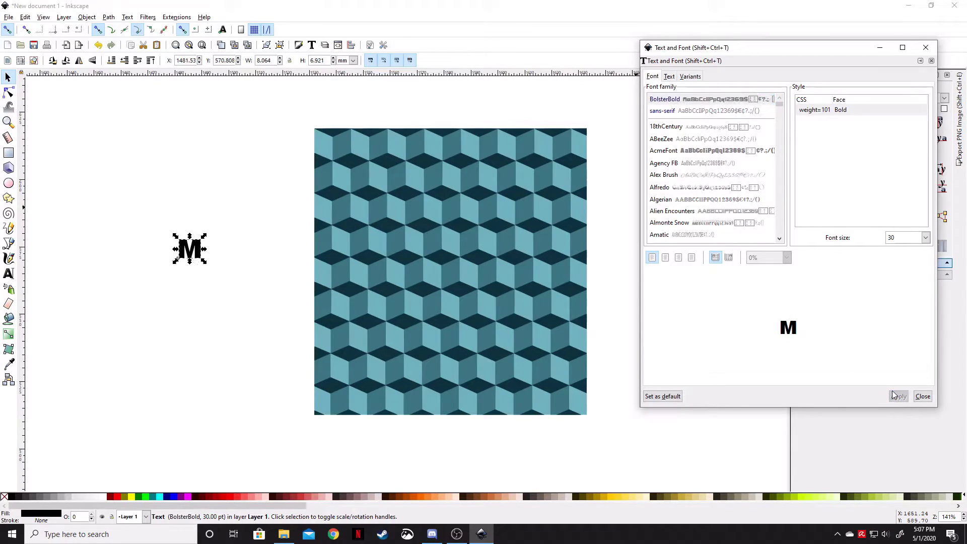
left_click(923, 396)
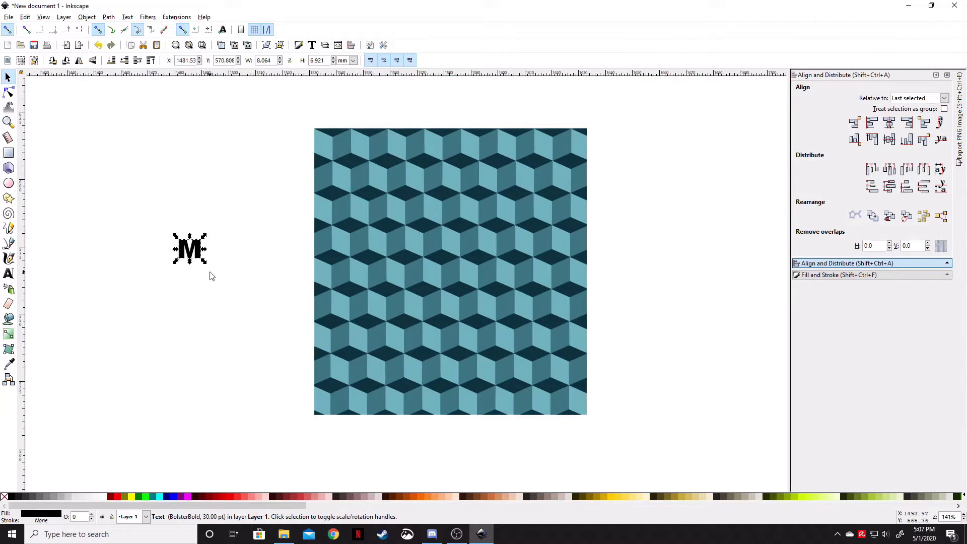
Enlarge the M to about 97.5 × 83.7 mm and place it over the cube tile's centre
left_click_drag(206, 268, 313, 367)
left_click_drag(282, 241, 541, 259)
left_click_drag(569, 371, 588, 387)
left_click_drag(558, 233, 561, 240)
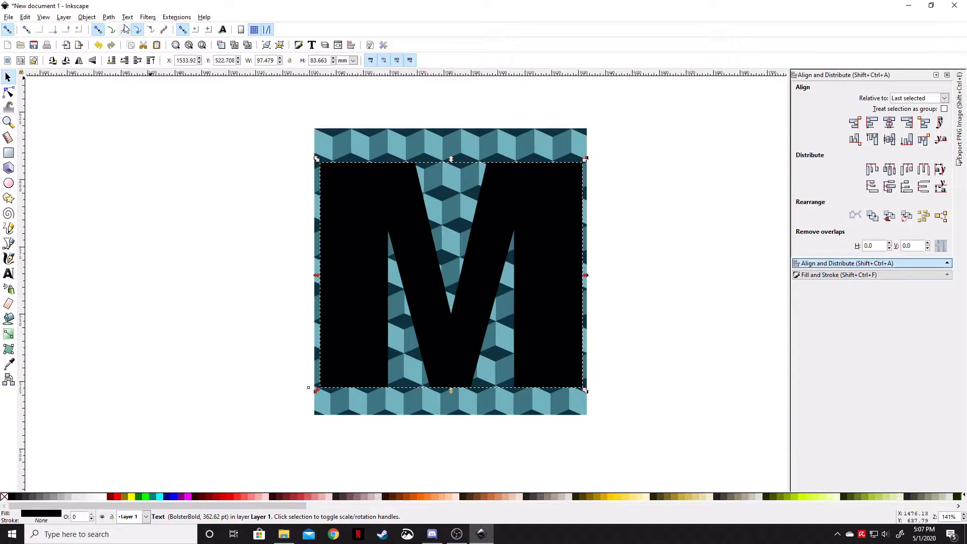
Convert the BolsterBold M text into a path with Object to Path
left_click(110, 17)
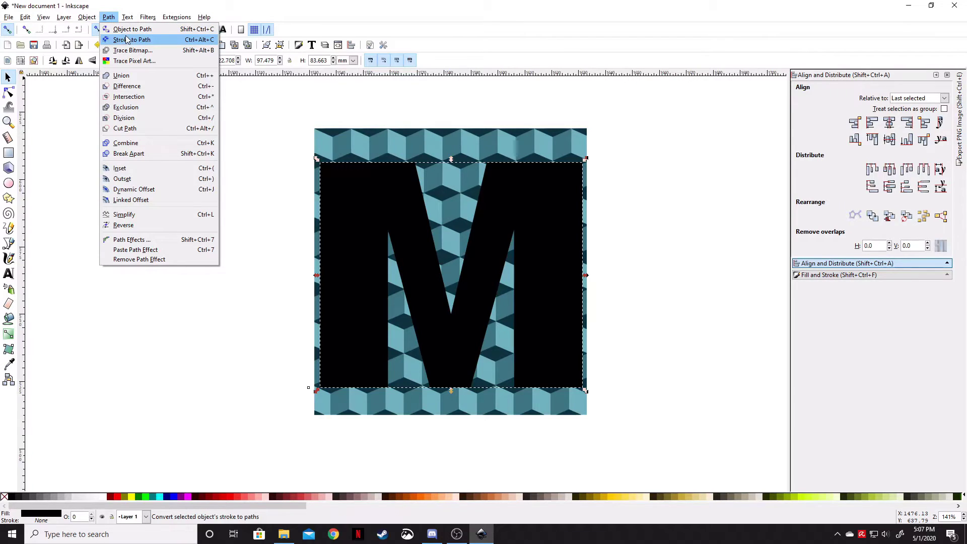
left_click(130, 28)
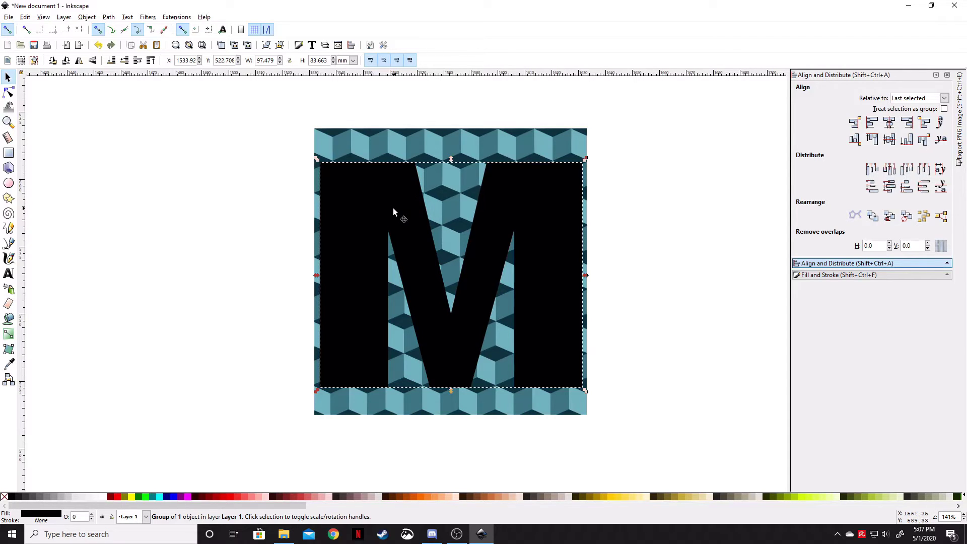
Move the black M copy left of the tile, then select the tile and the M over it
left_click_drag(483, 195, 194, 195)
scroll(216, 199, "down", 2)
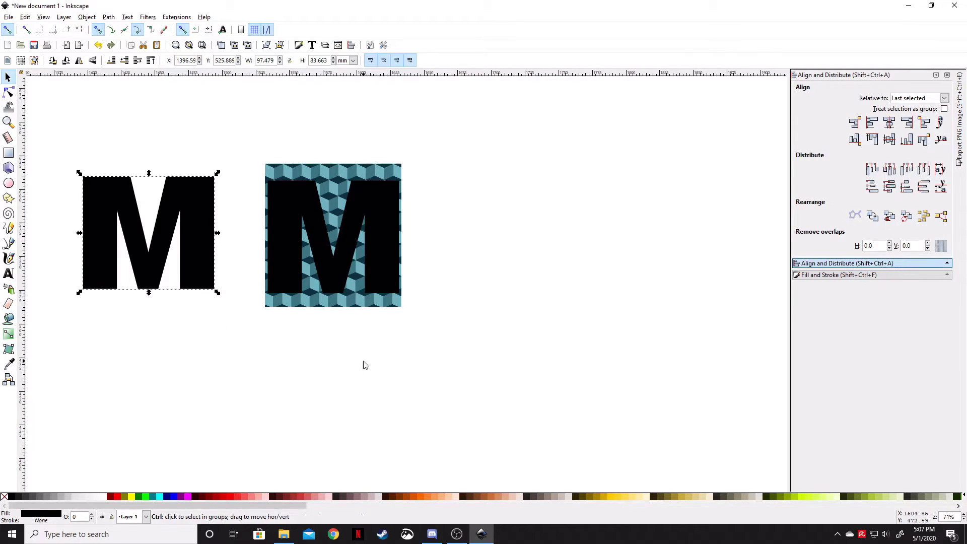
scroll(428, 352, "left", 3)
scroll(479, 363, "up", 1)
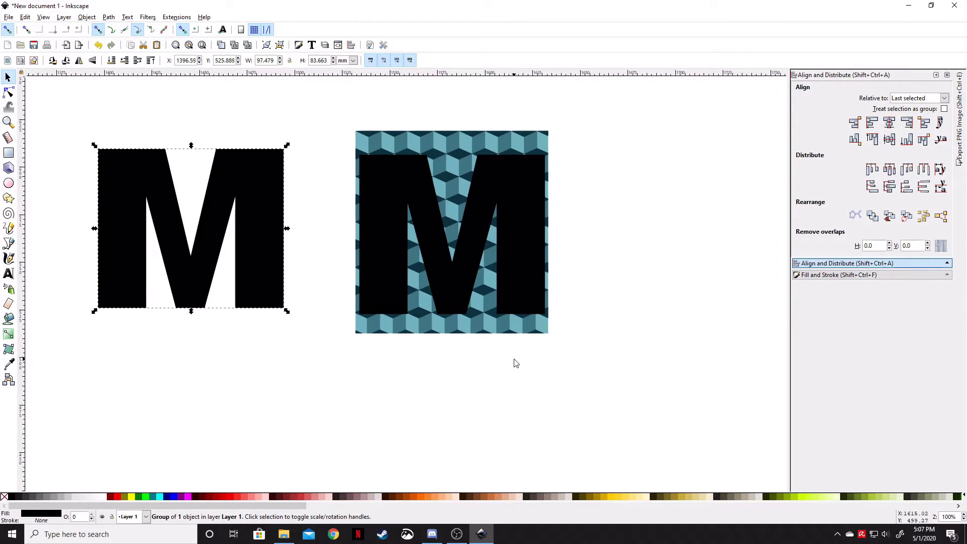
left_click_drag(630, 362, 327, 103)
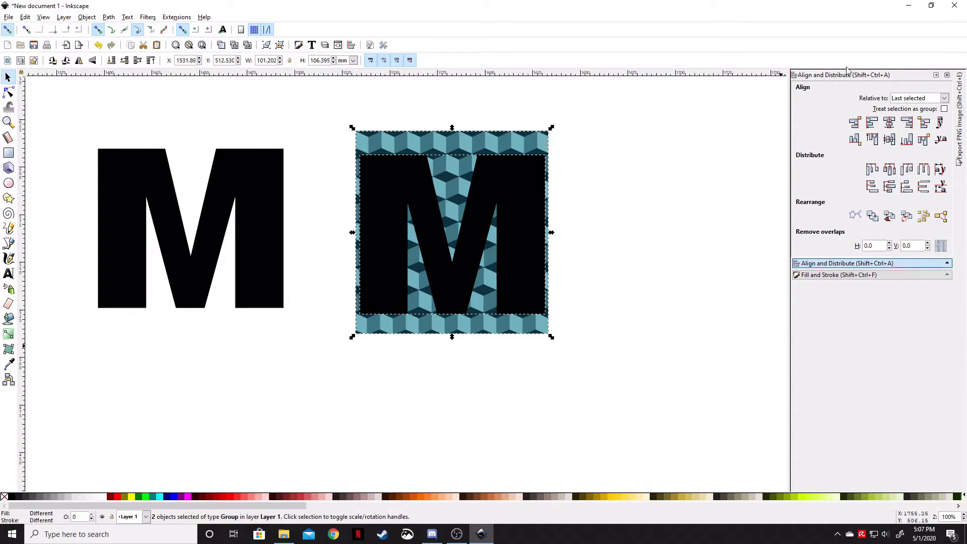
Centre the M on the cube tile on both axes, then reselect both objects
left_click(890, 139)
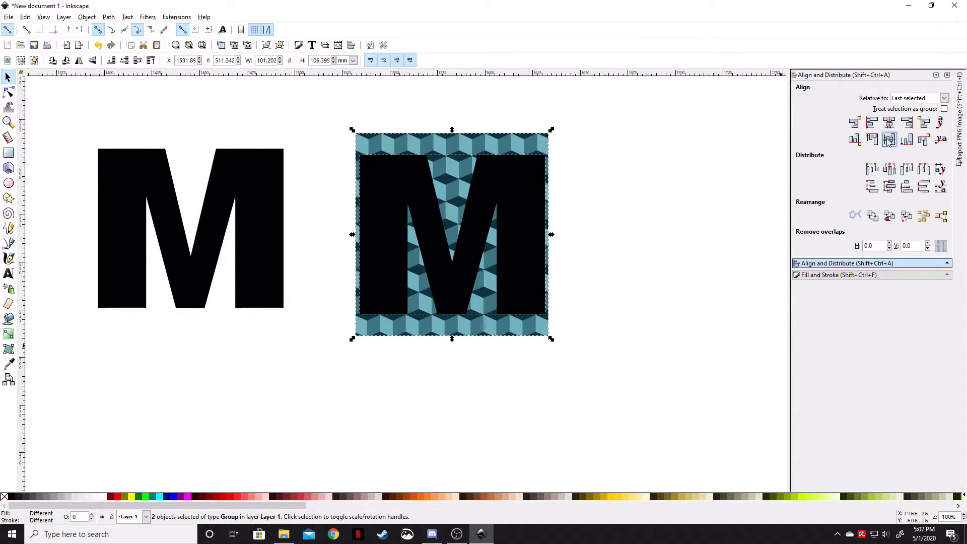
left_click(889, 122)
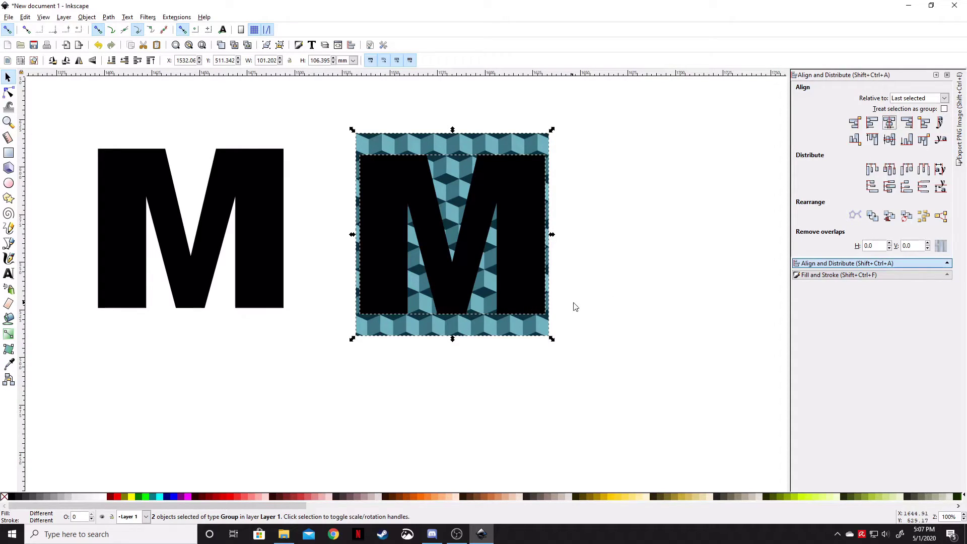
left_click(604, 309)
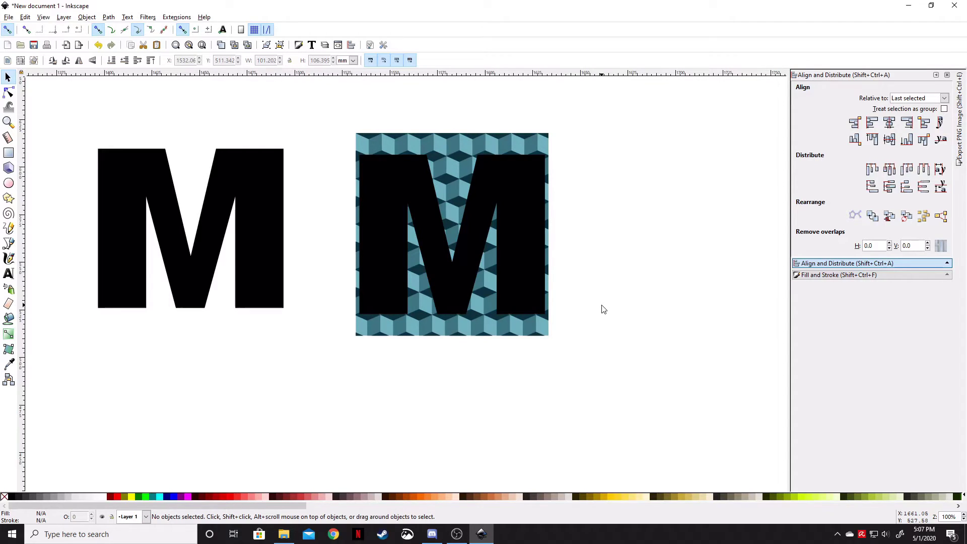
left_click_drag(690, 400, 340, 105)
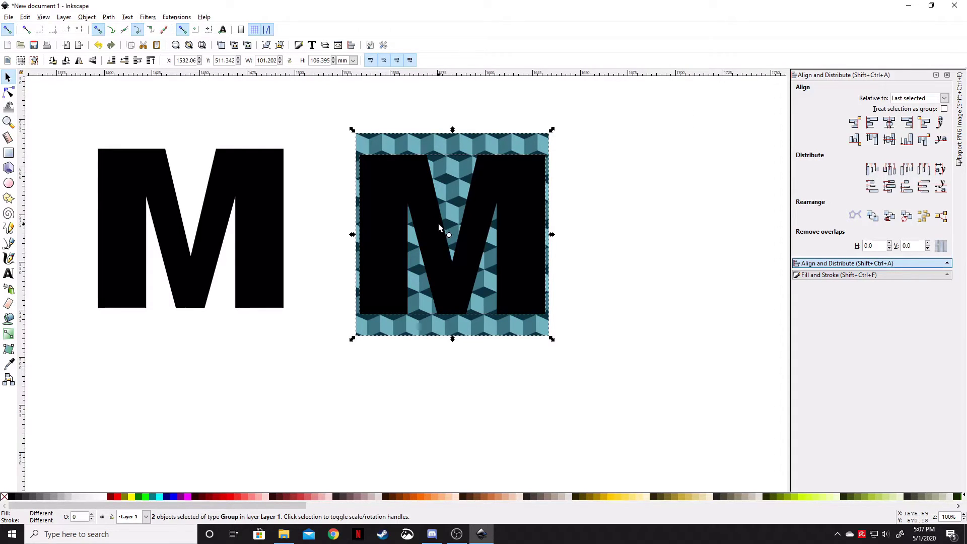
Mask the cube tile with the M shape via Object > Mask > Set and zoom in on the edges
left_click(87, 18)
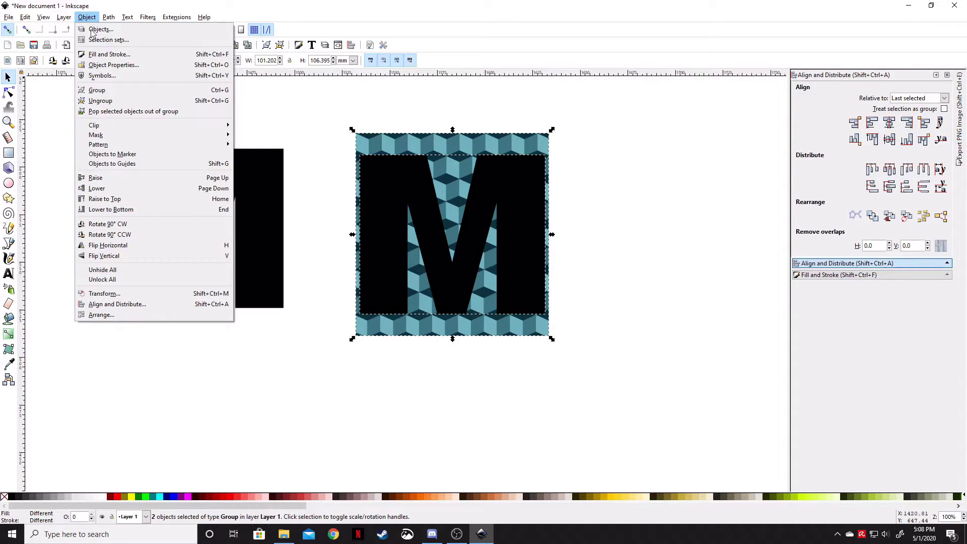
mouse_move(115, 135)
left_click(256, 126)
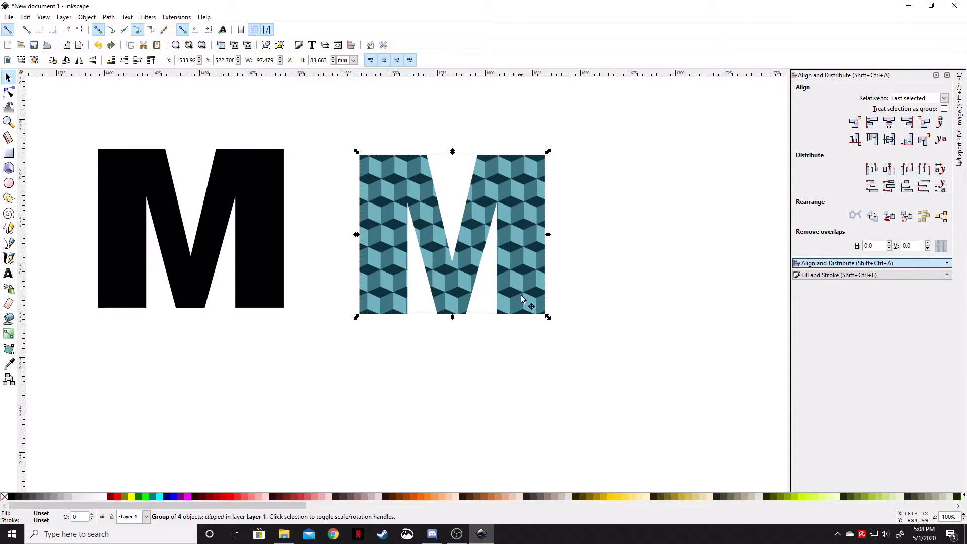
left_click(480, 372)
scroll(417, 243, "up", 7)
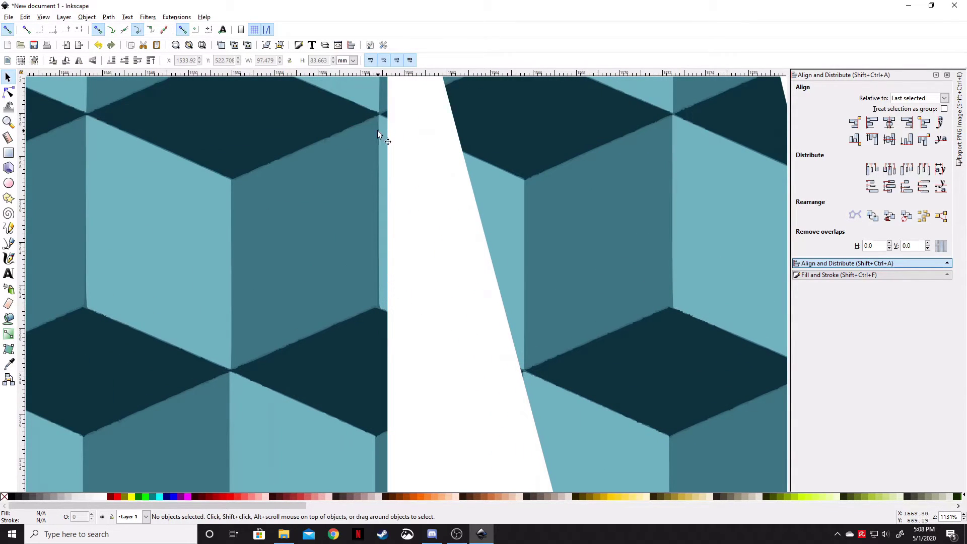
scroll(418, 241, "up", 8)
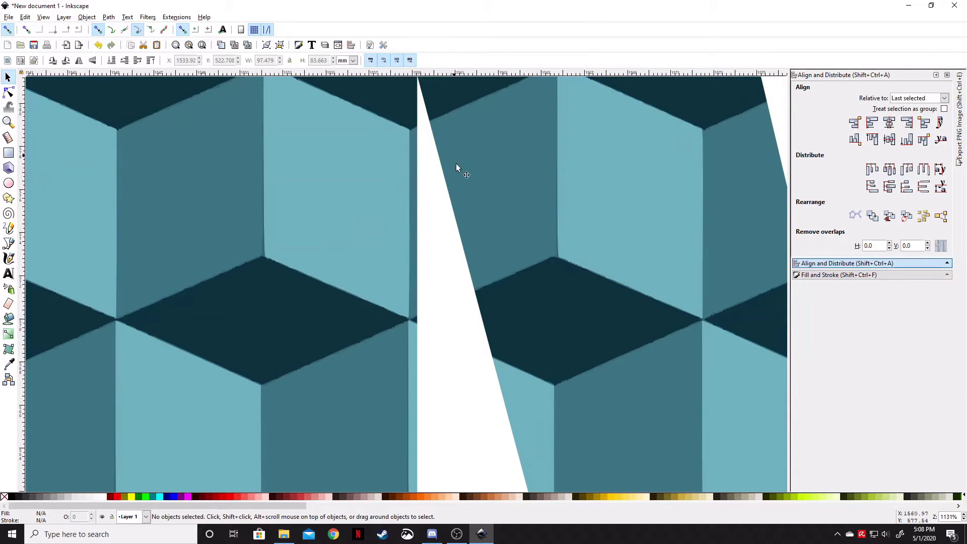
scroll(464, 398, "down", 4)
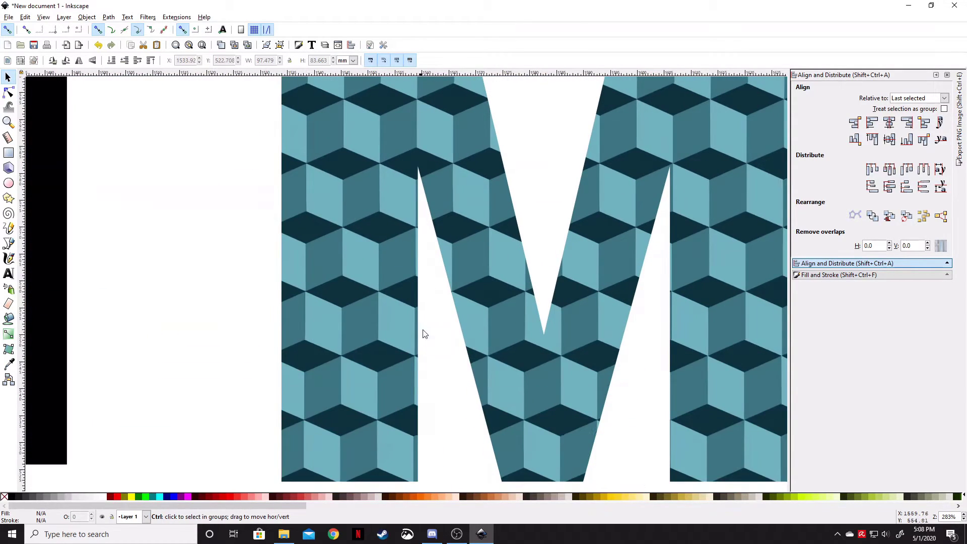
scroll(434, 372, "down", 3)
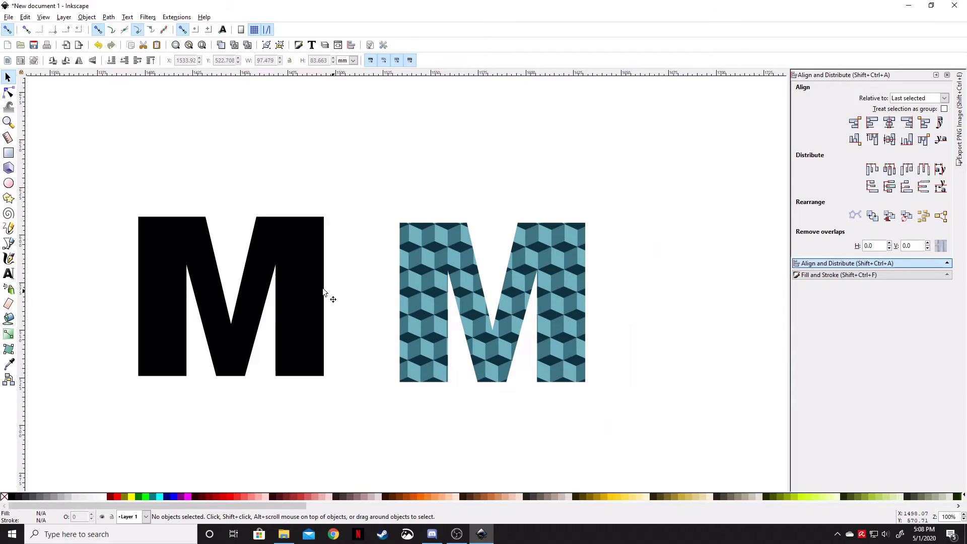
Give the plain black M a red 2 mm stroke with round joins and round caps
left_click(294, 281)
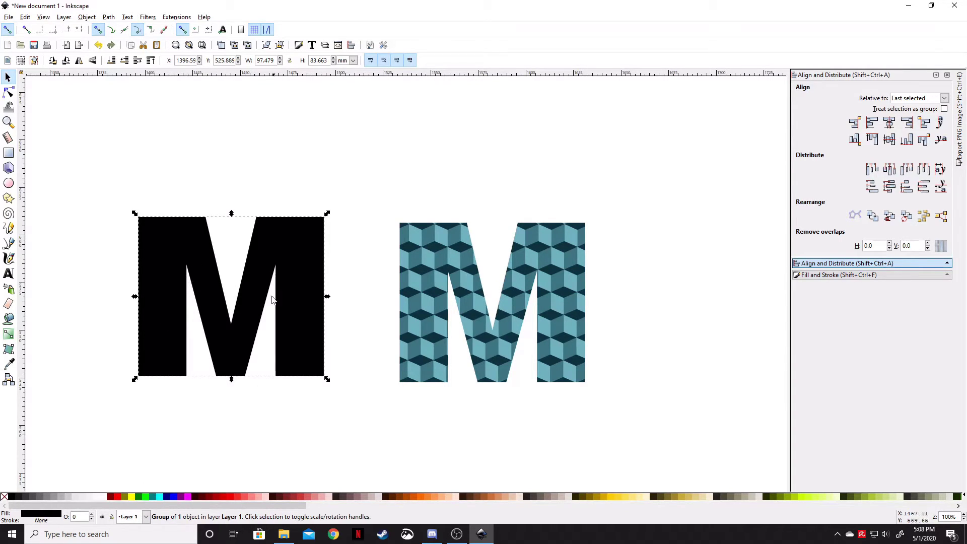
left_click(118, 497, "shift")
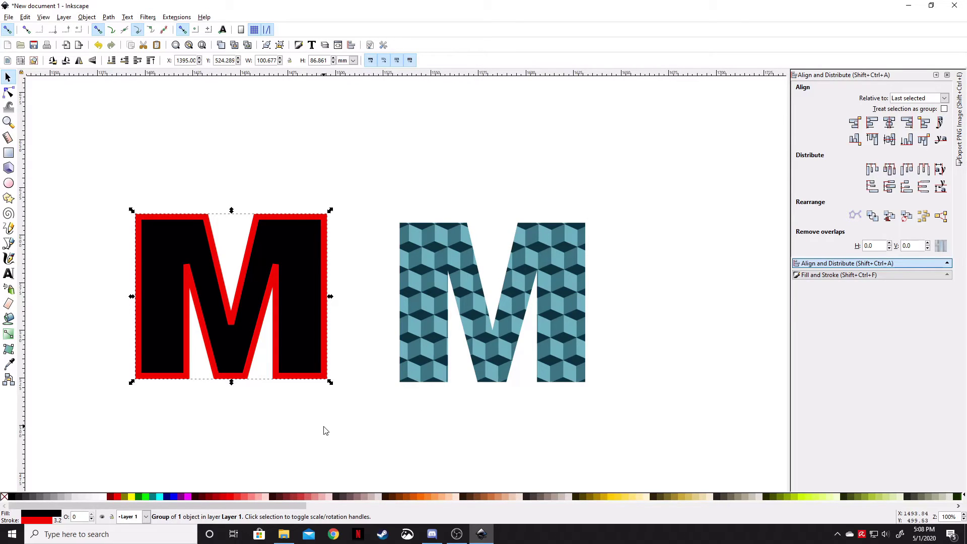
key("shift+ctrl+f")
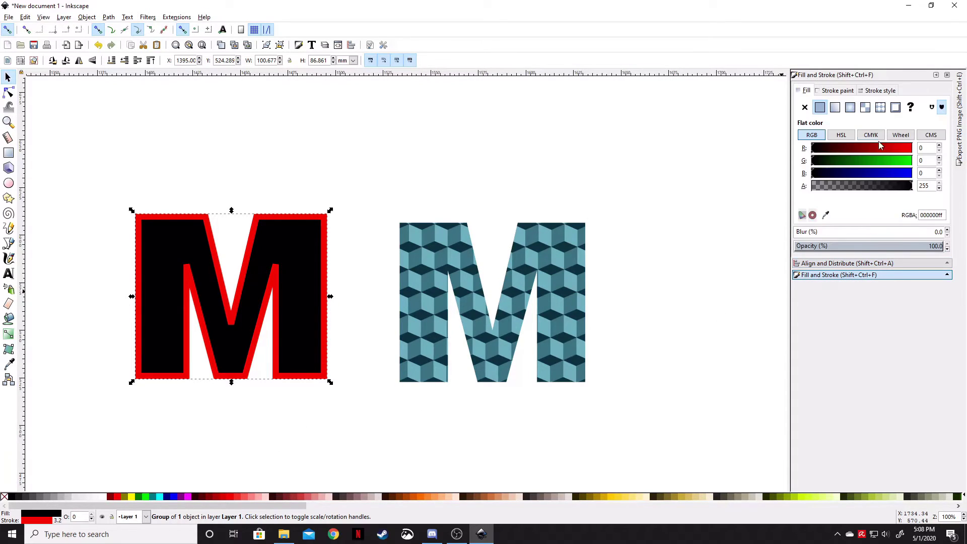
left_click(877, 92)
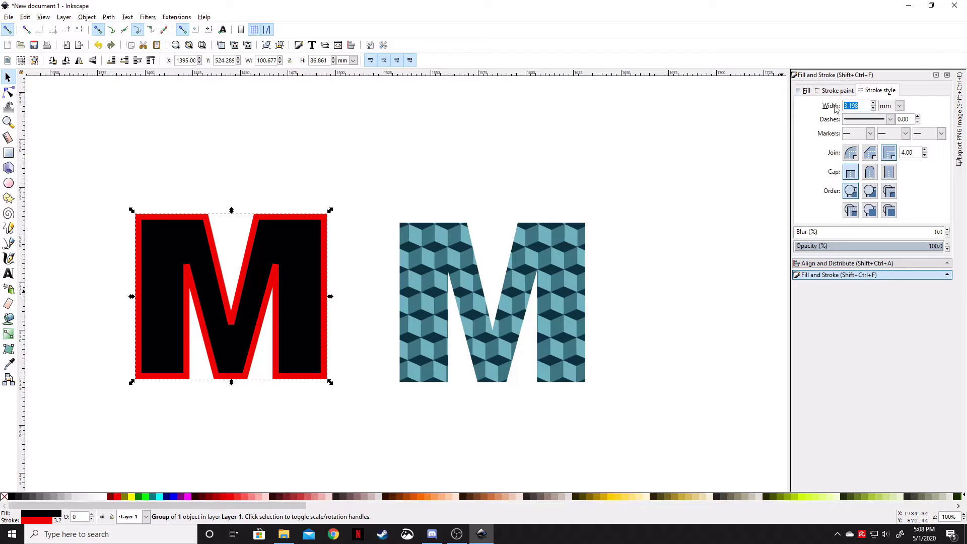
type("2")
key("Return")
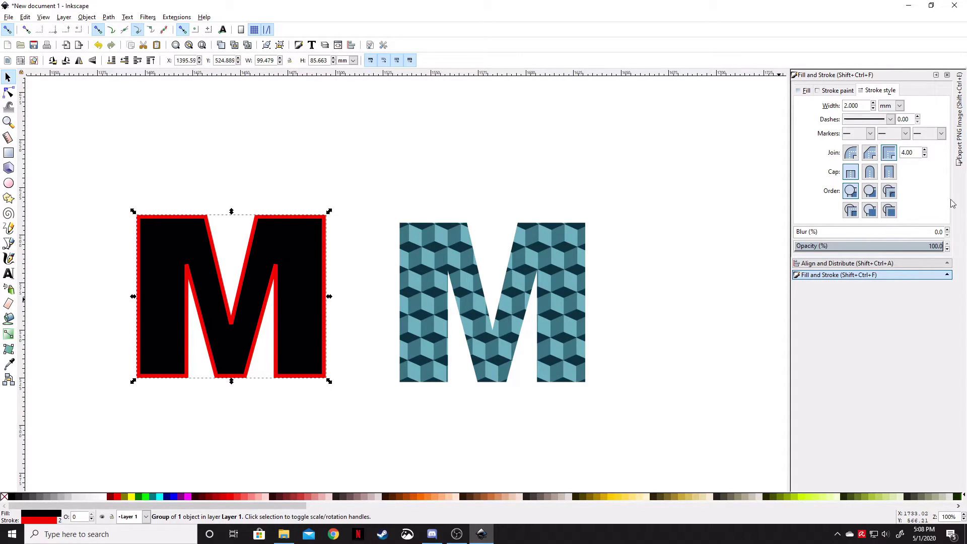
left_click(851, 153)
left_click(870, 172)
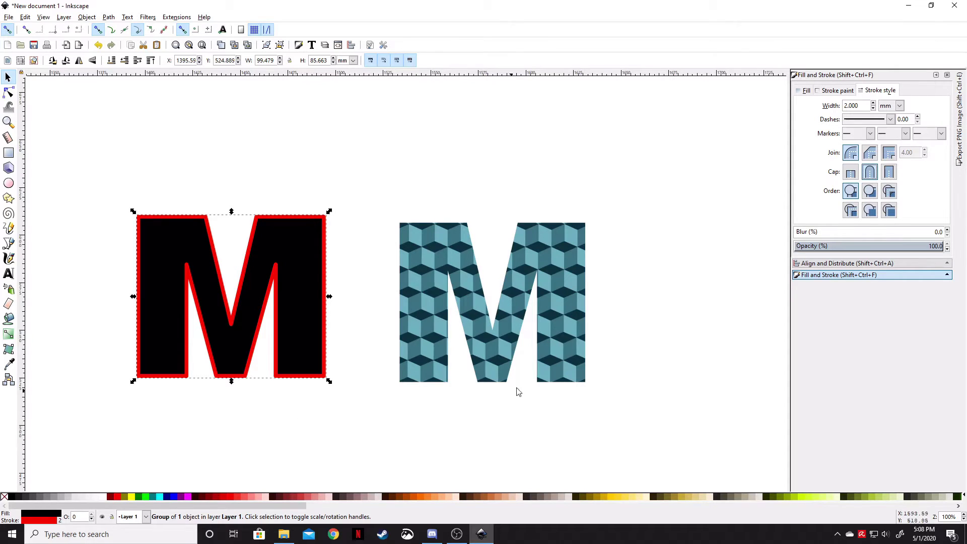
Move the red-outlined black M onto the patterned M and lower it to the bottom
left_click_drag(298, 293, 556, 294)
left_click(552, 425)
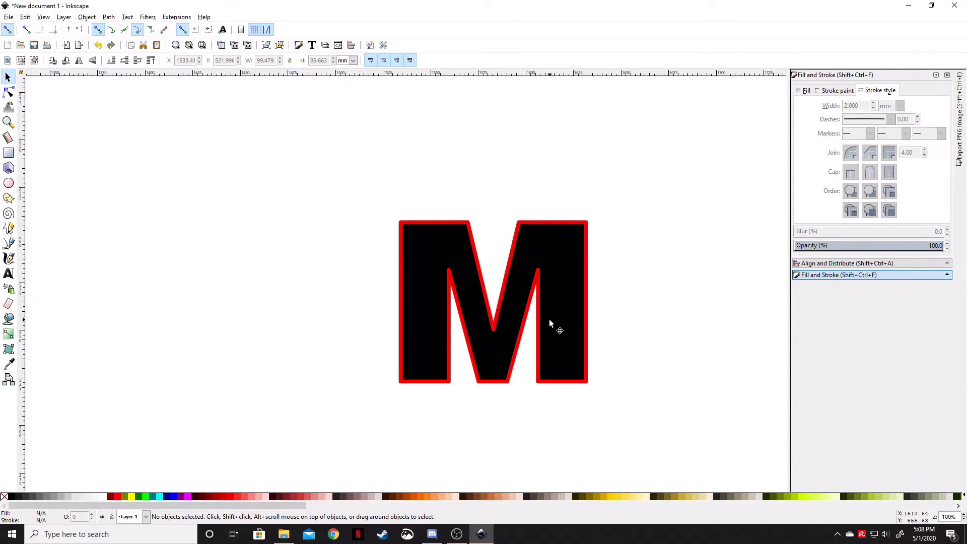
left_click(554, 380)
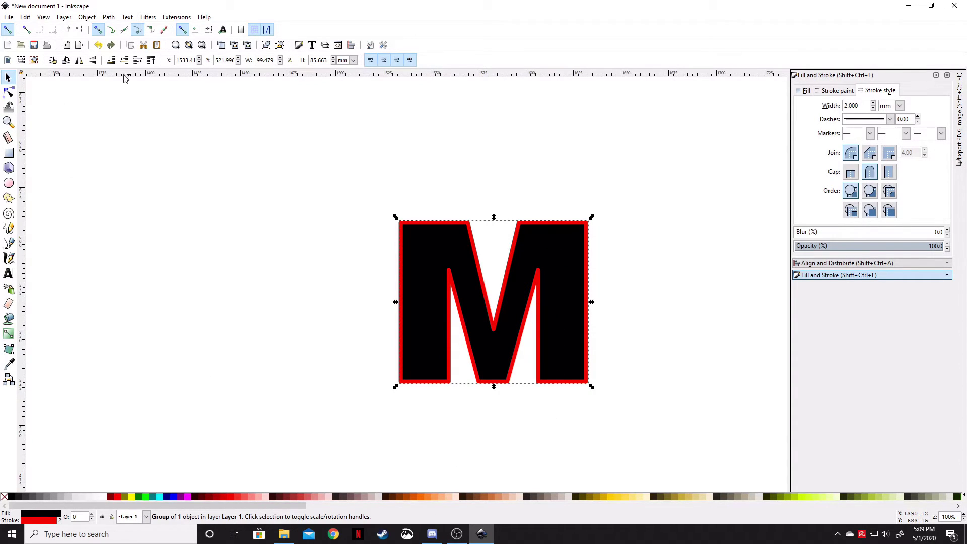
left_click(111, 60)
Select both letter groups and align their centres in Align and Distribute
key("ctrl+a")
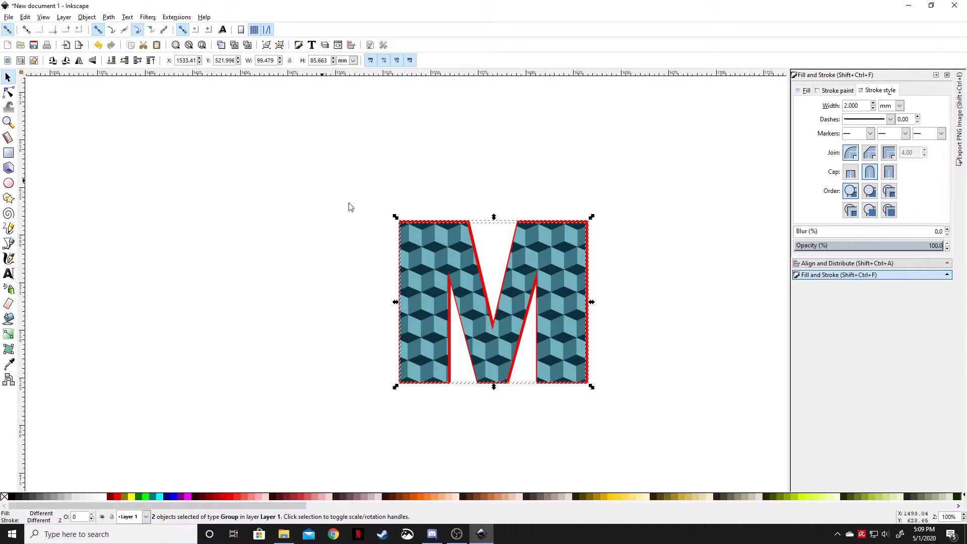
left_click_drag(863, 273, 859, 243)
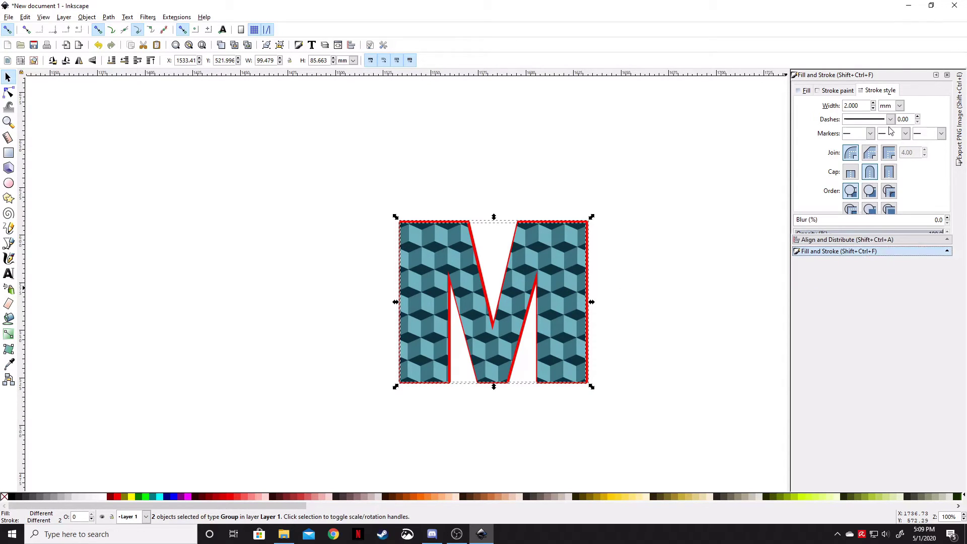
left_click(860, 264)
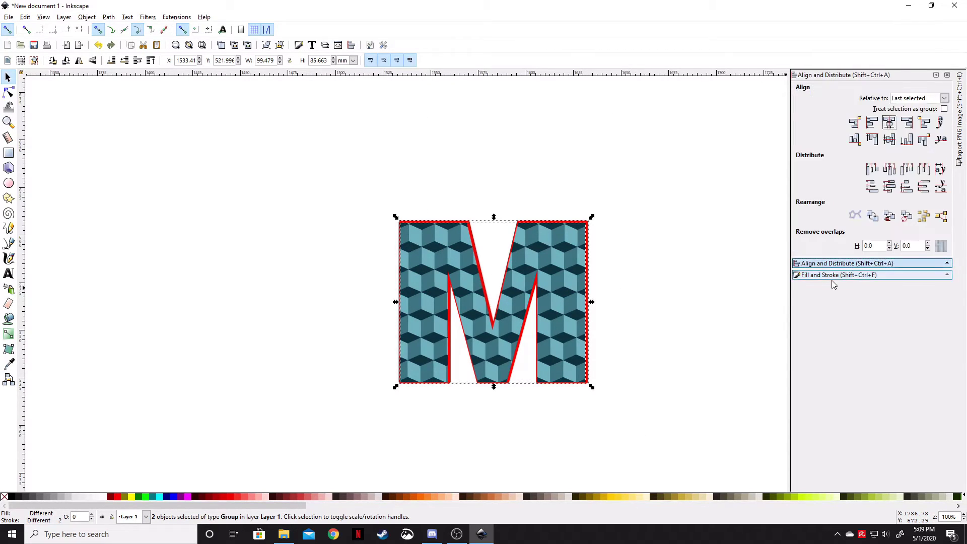
left_click(892, 142)
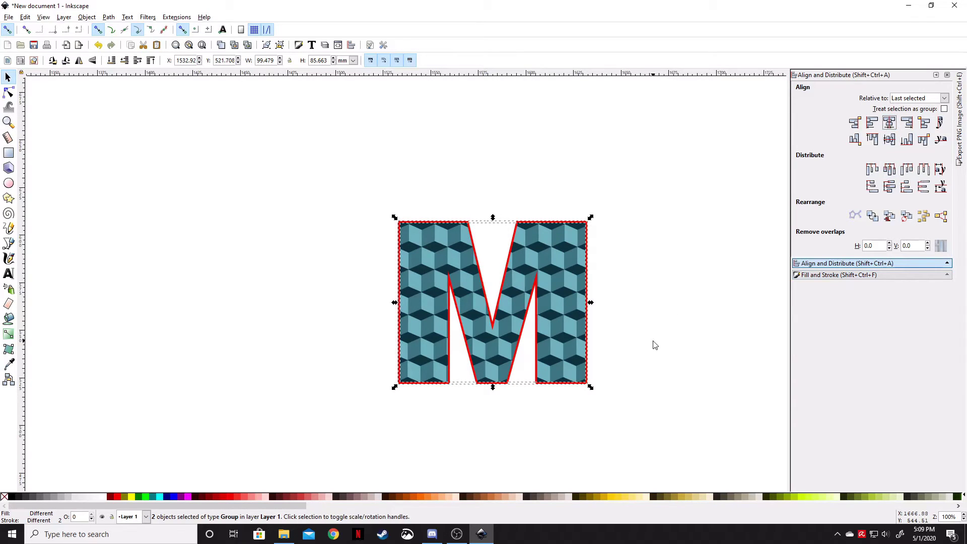
scroll(518, 301, "up", 3)
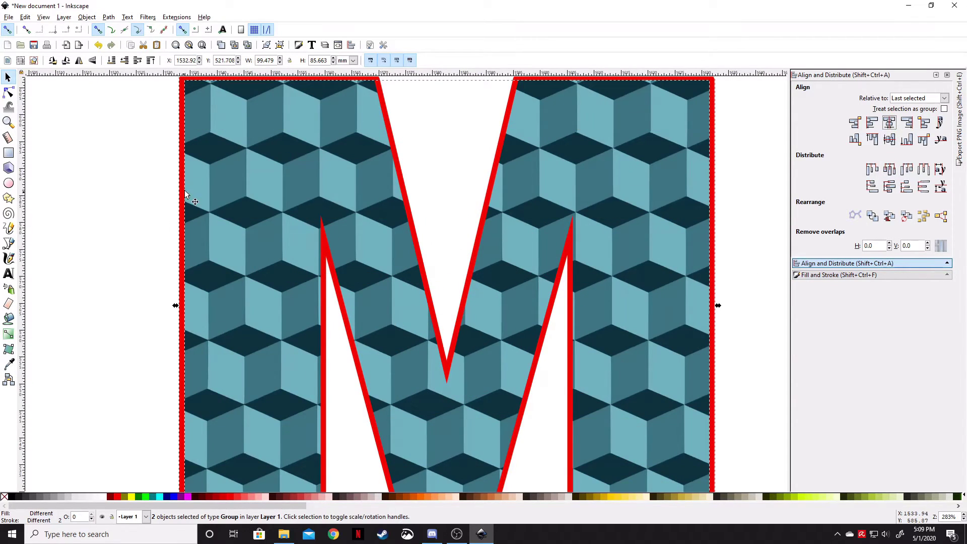
scroll(186, 176, "down", 2)
left_click(594, 303)
key("ctrl+Left")
key("ctrl+Left")
key("ctrl+Left")
key("ctrl+Left")
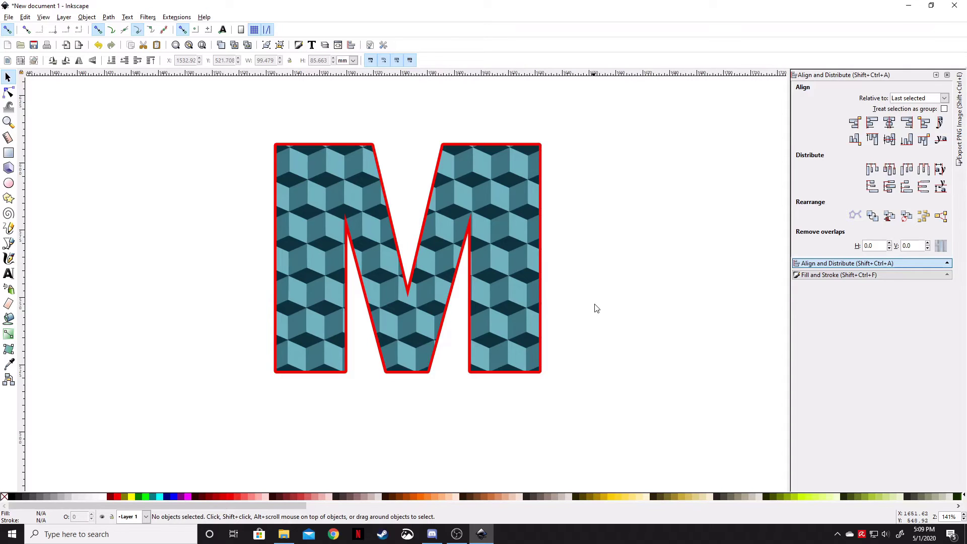
Remove the black M's fill so only its red outline remains
key("minus")
key("minus")
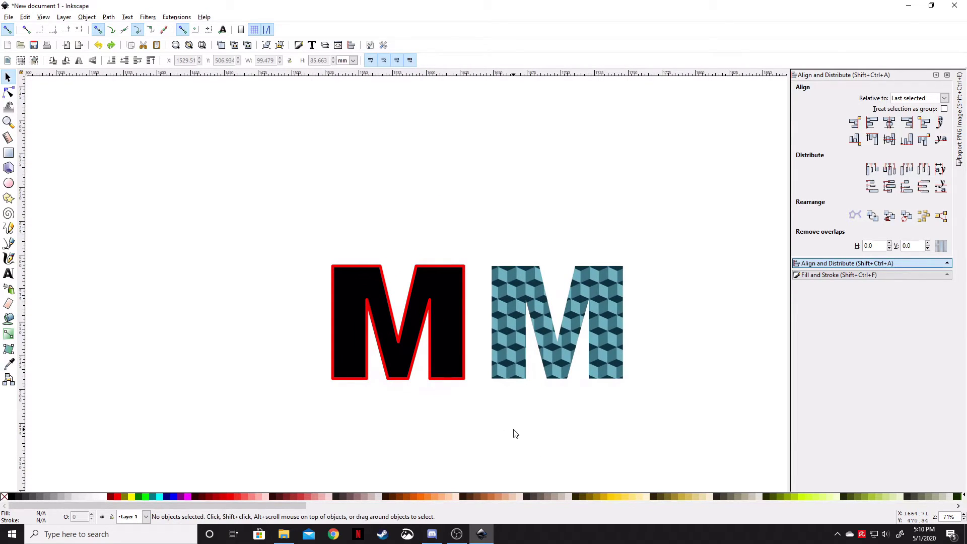
left_click_drag(685, 428, 376, 216)
left_click(458, 314)
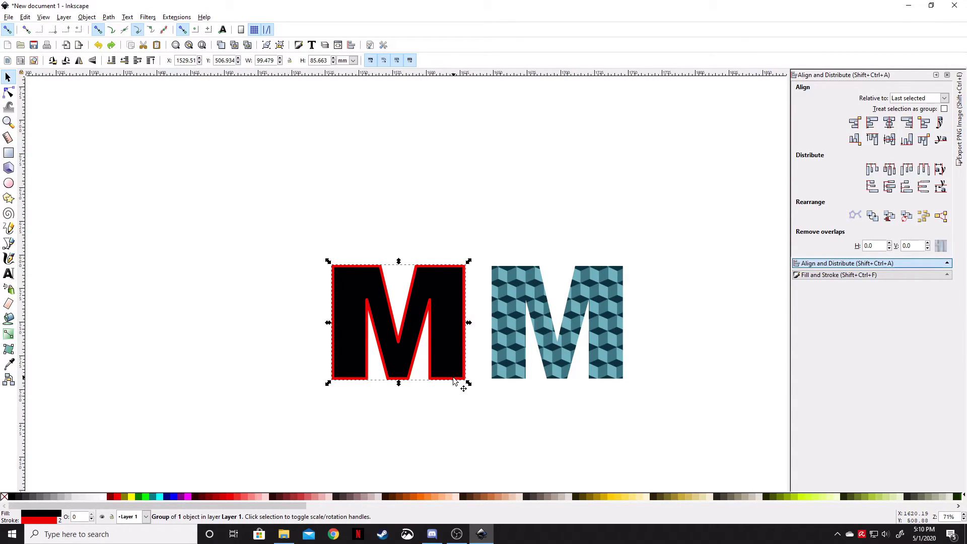
left_click(4, 497)
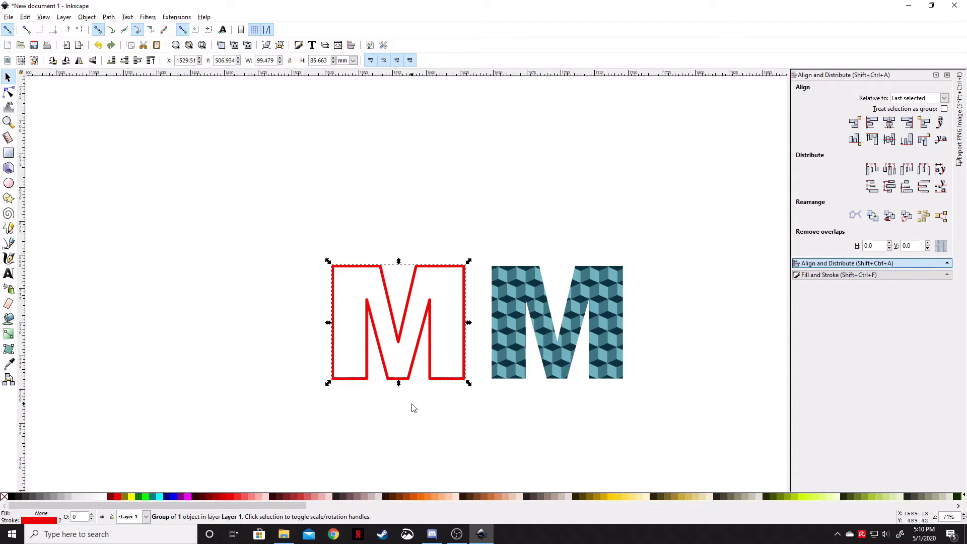
Centre the outline M over the patterned M on both horizontal and vertical axes
left_click(602, 320, "shift")
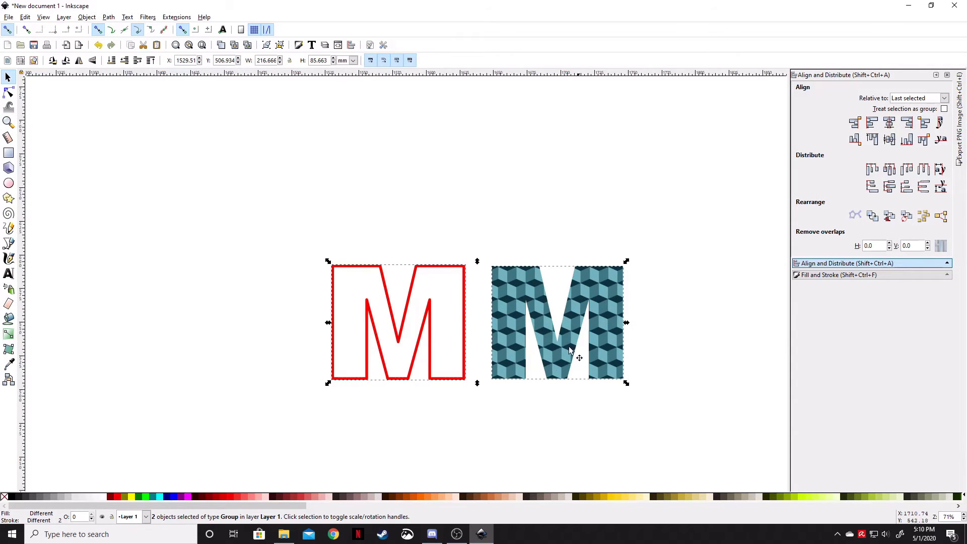
left_click(890, 139)
left_click(890, 123)
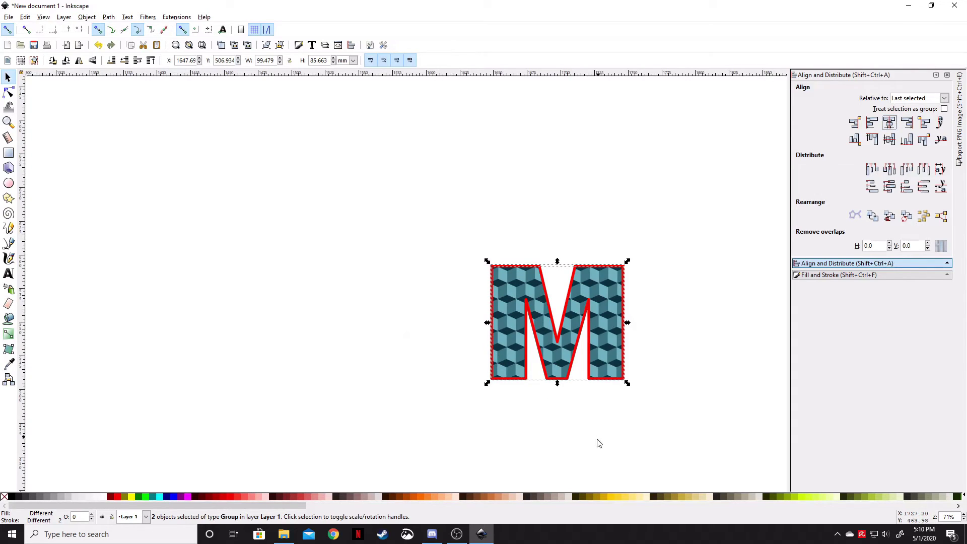
left_click(656, 380)
scroll(629, 381, "down", 1)
scroll(629, 382, "right", 2)
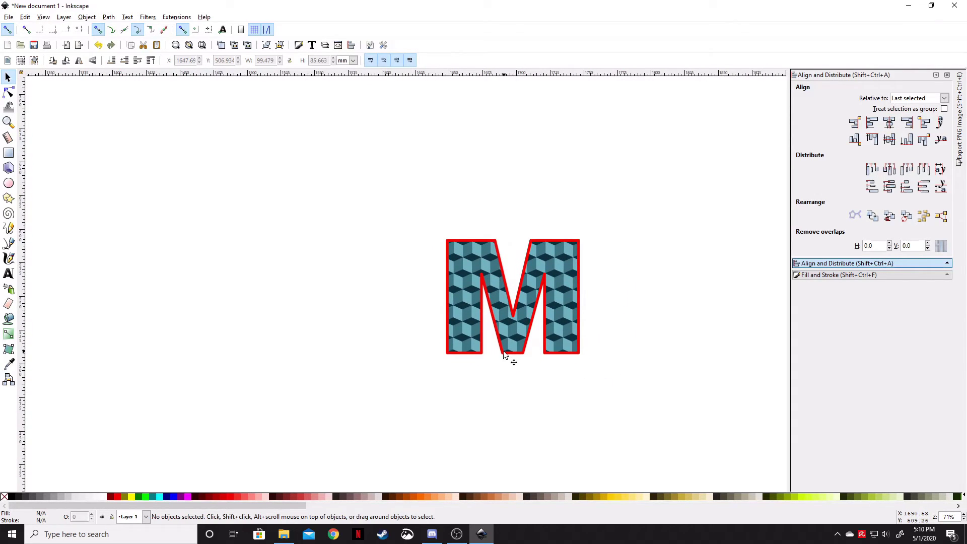
scroll(530, 313, "up", 2)
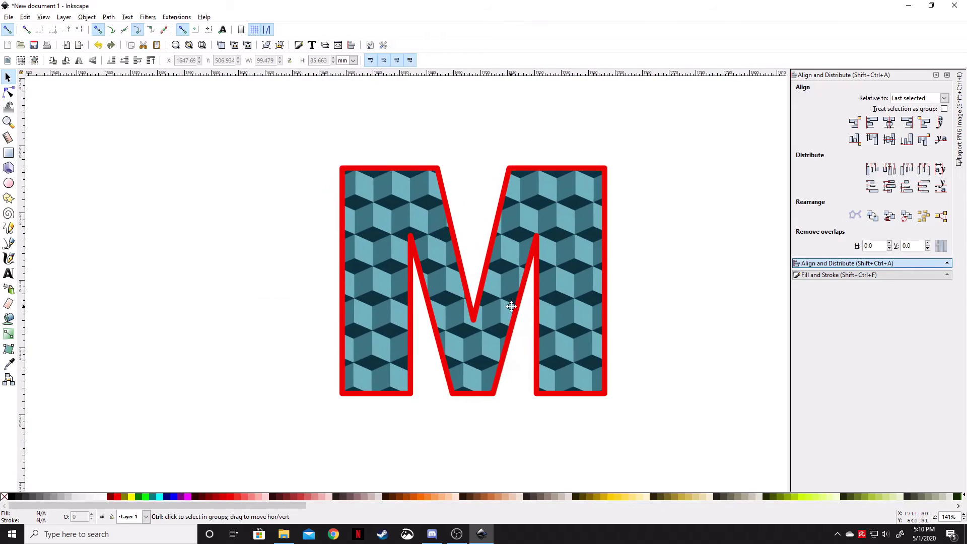